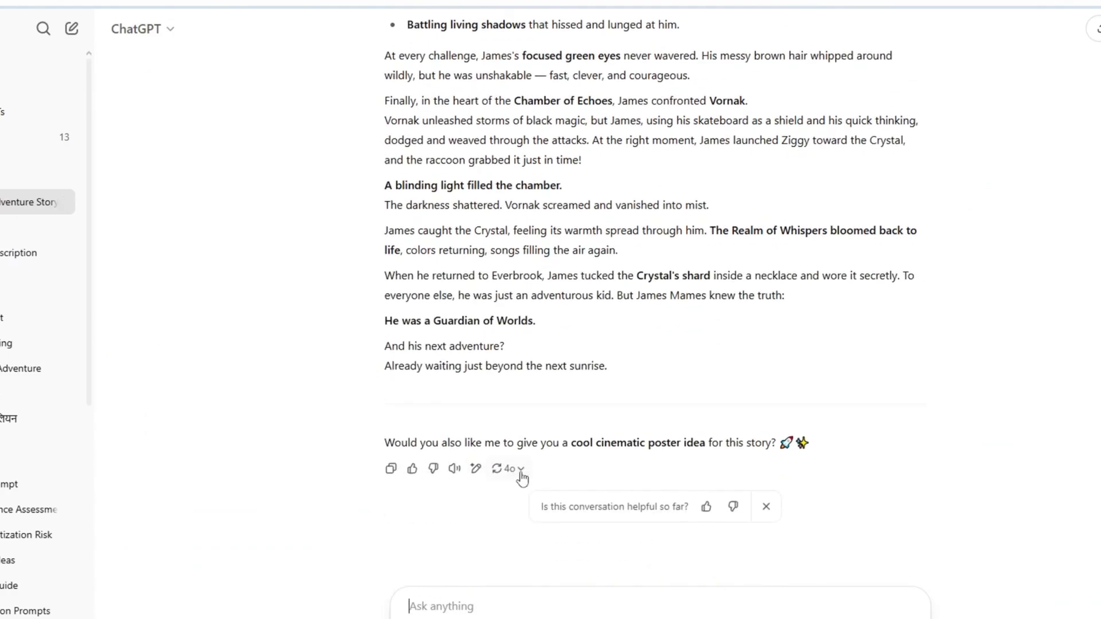
- Read through the adventure story and the detailed image prompts in the ChatGPT conversation
scroll(518, 479, up, 15)
scroll(515, 404, up, 3)
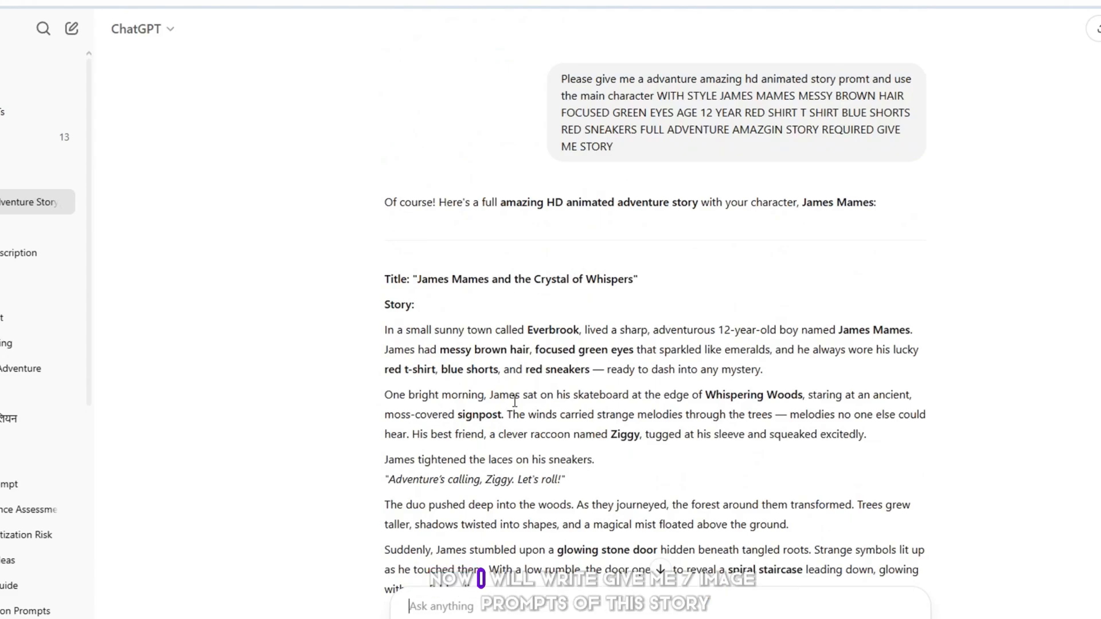
scroll(514, 402, up, 1)
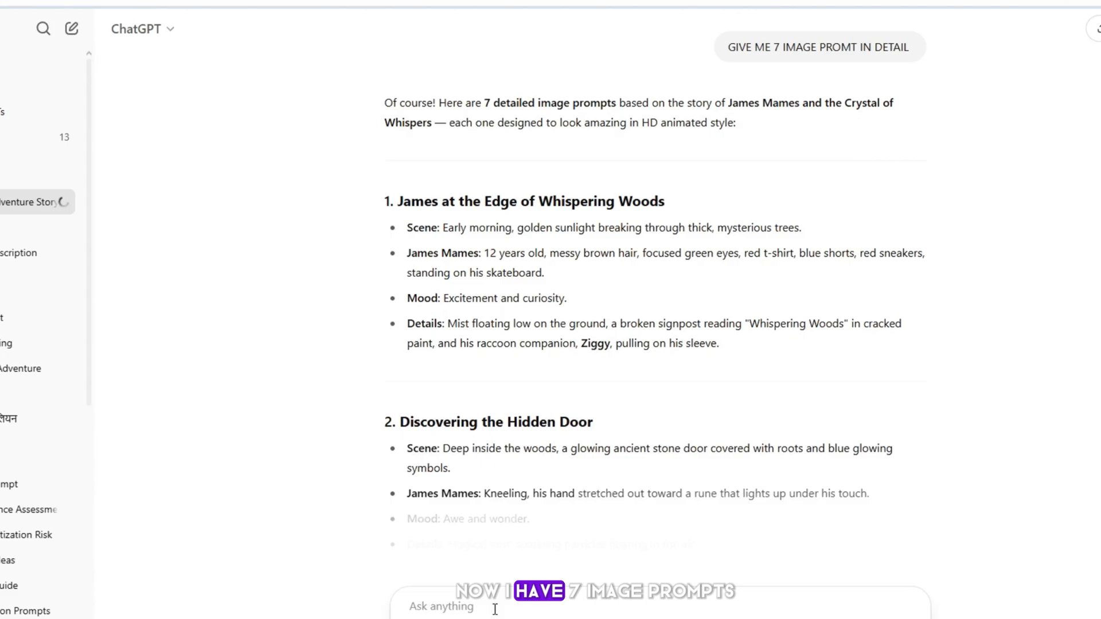
scroll(307, 443, down, 7)
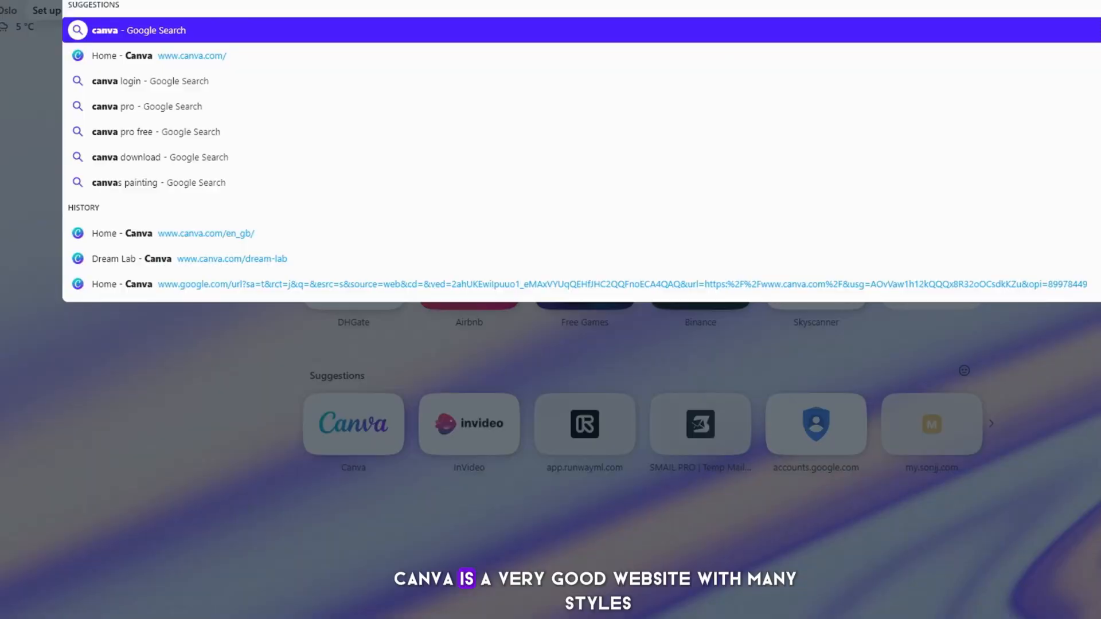
- Search the web for canva and open the Canva website from the results
key(Return)
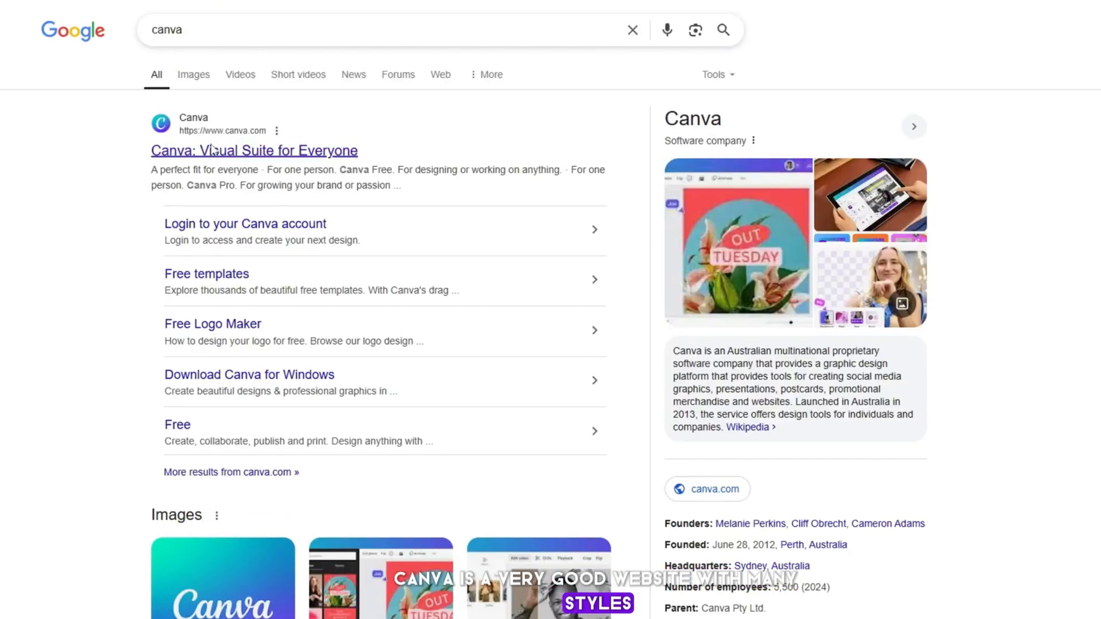
click(213, 150)
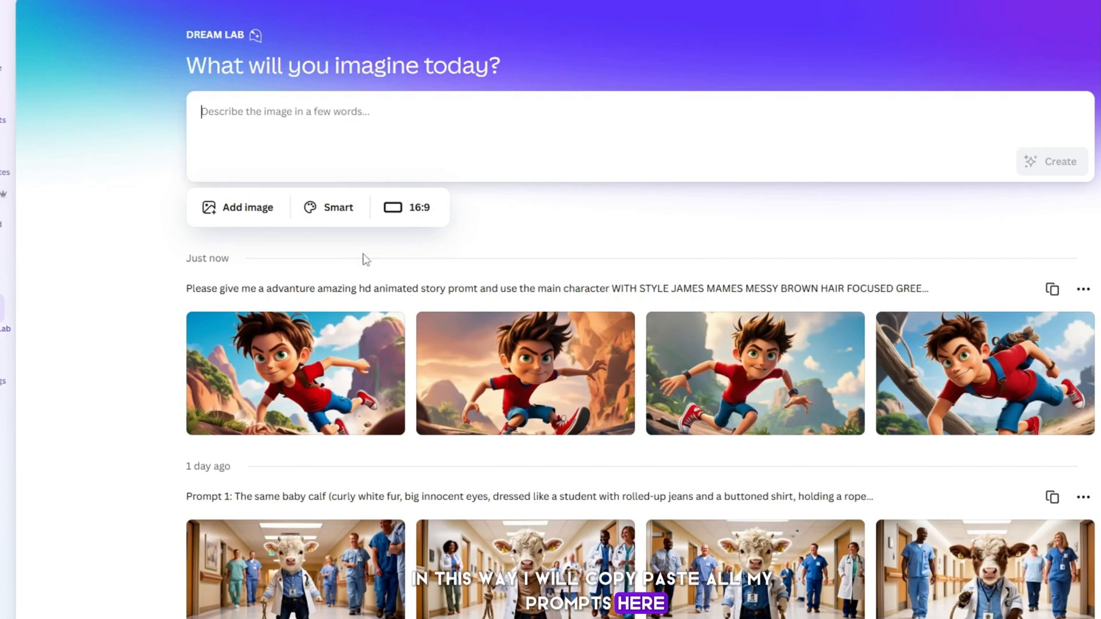
- Copy the first ChatGPT image prompt, "James at the Edge of Whispering Woods", into Canva Dream Lab and generate its images
mouse_move(324, 404)
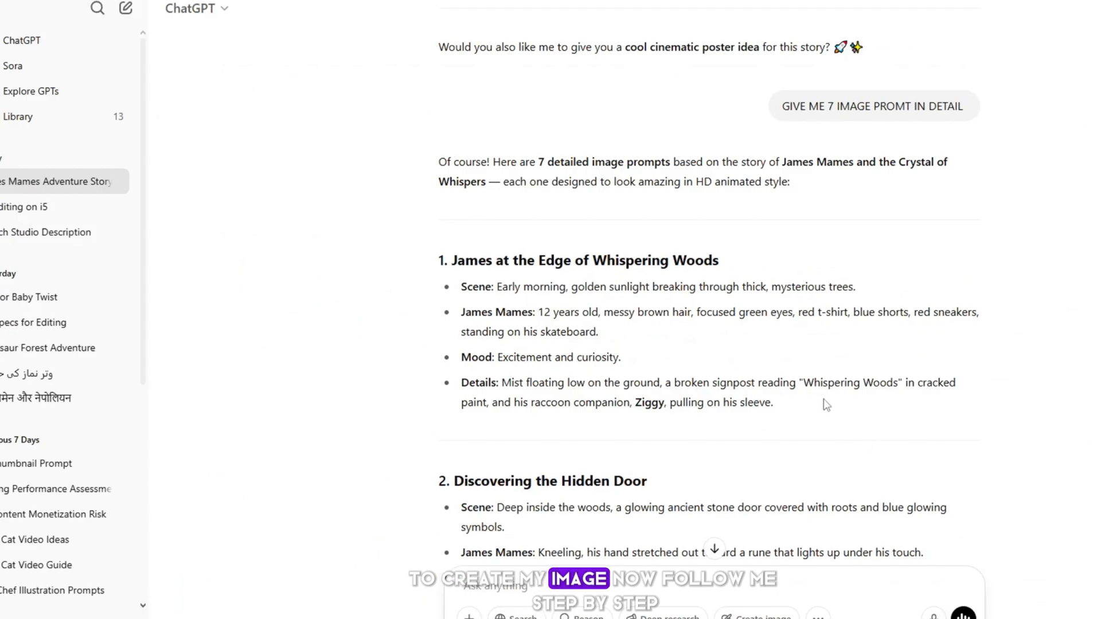
drag(824, 400, 450, 261)
right_click(459, 269)
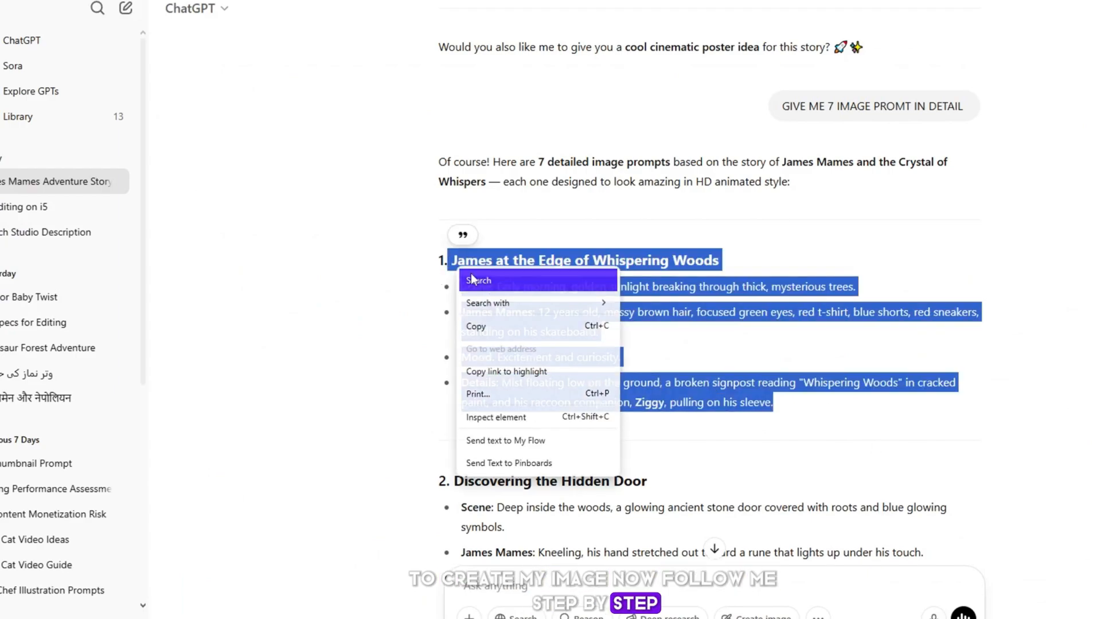
click(475, 325)
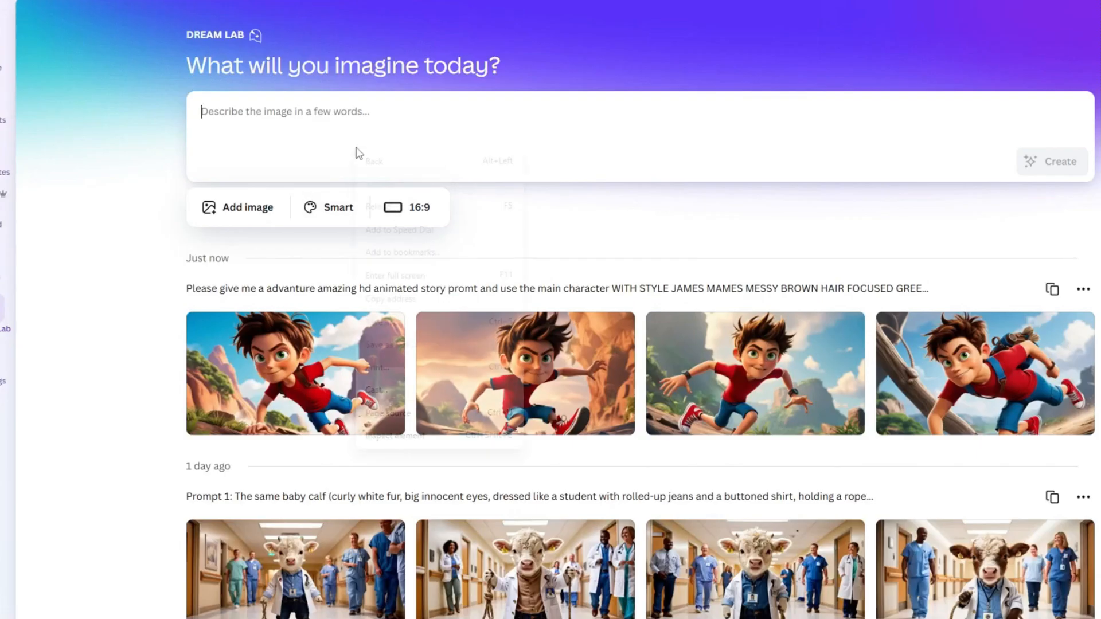
click(300, 126)
right_click(300, 126)
click(344, 275)
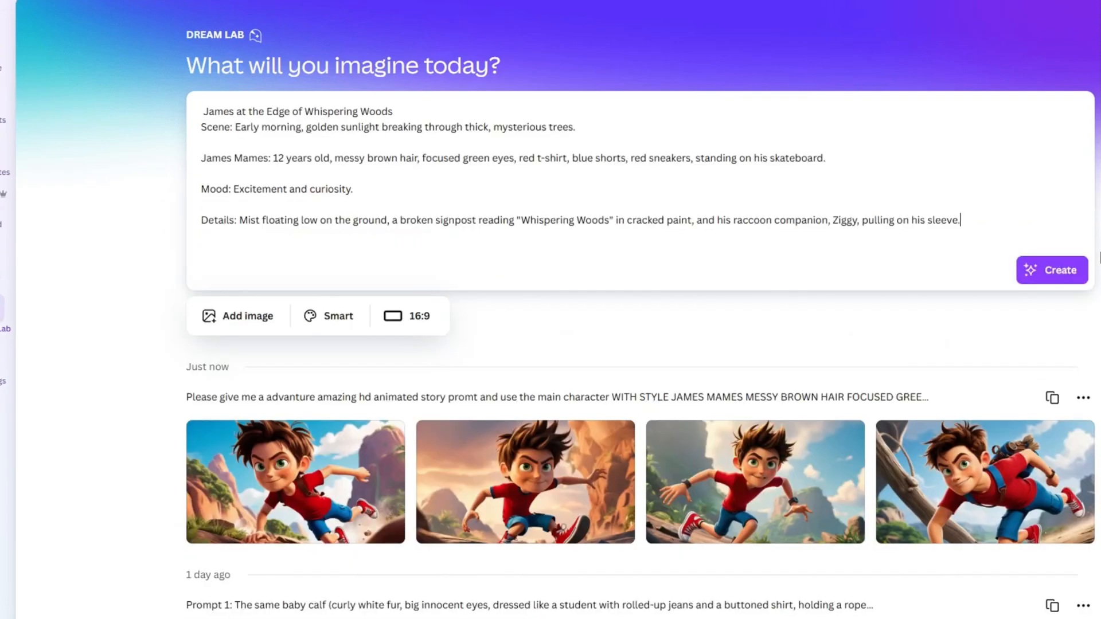
click(1052, 270)
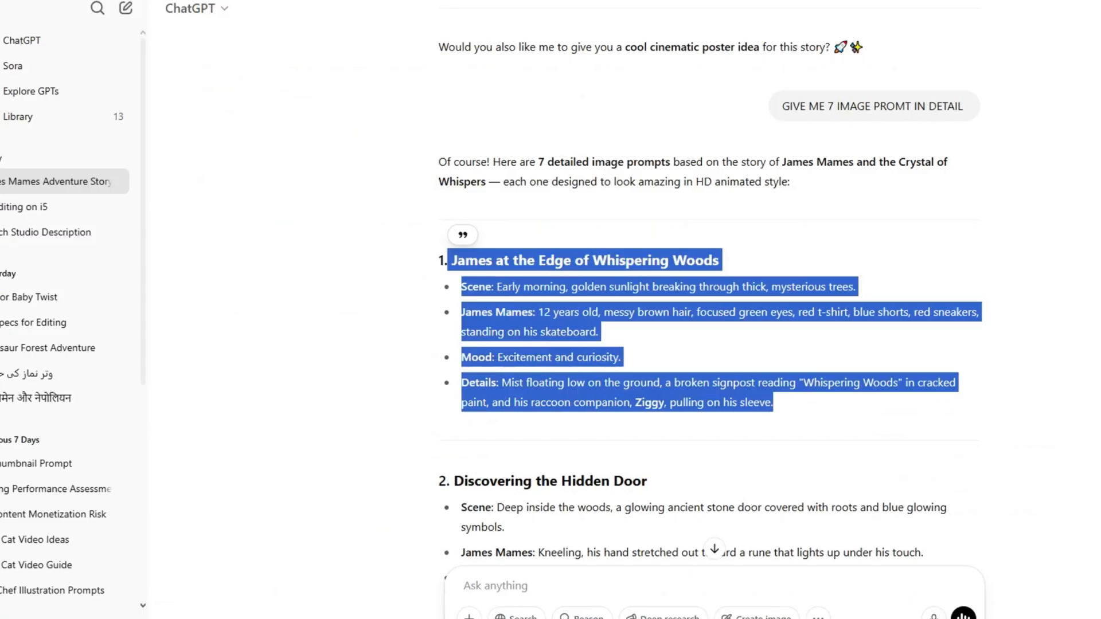
- Copy the second ChatGPT prompt, "Discovering the Hidden Door", replace the Dream Lab prompt text with it and generate the images
scroll(710, 310, down, 5)
drag(652, 341, 463, 207)
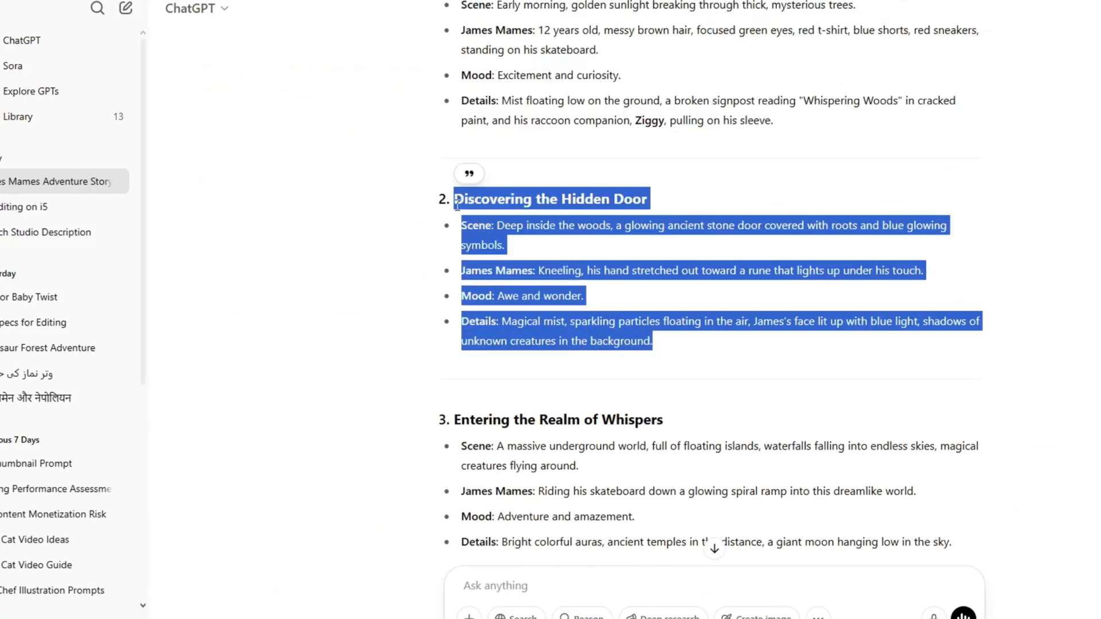
right_click(456, 205)
click(479, 260)
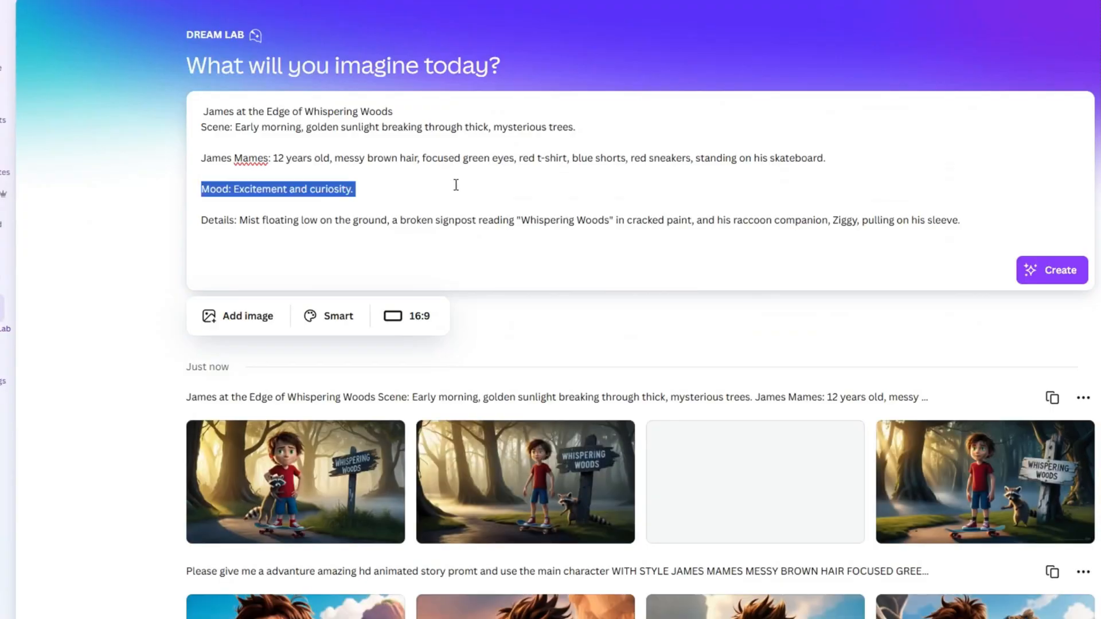
drag(962, 221, 287, 118)
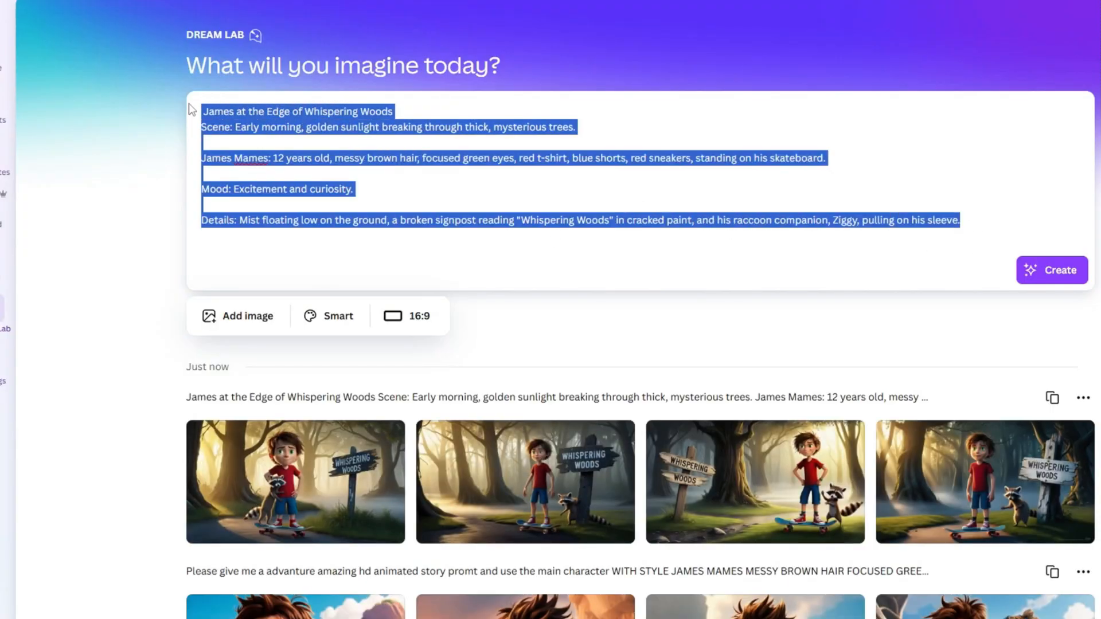
key(ctrl+v)
click(1061, 270)
- Download the third and fourth Whispering Woods images and the fourth Hidden Door image
scroll(910, 353, down, 5)
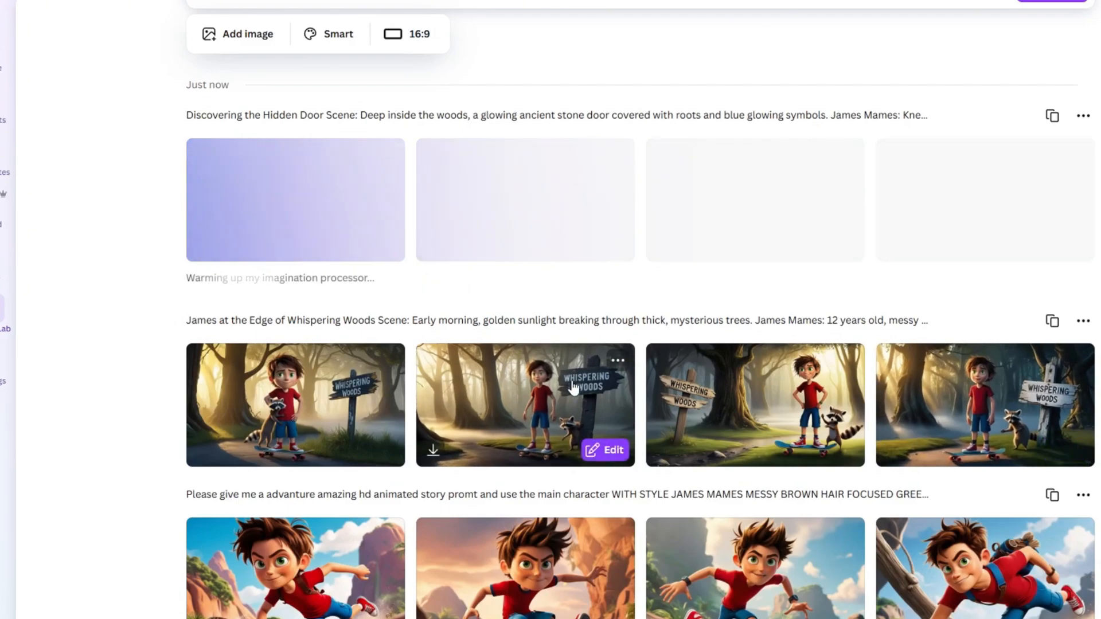
click(663, 449)
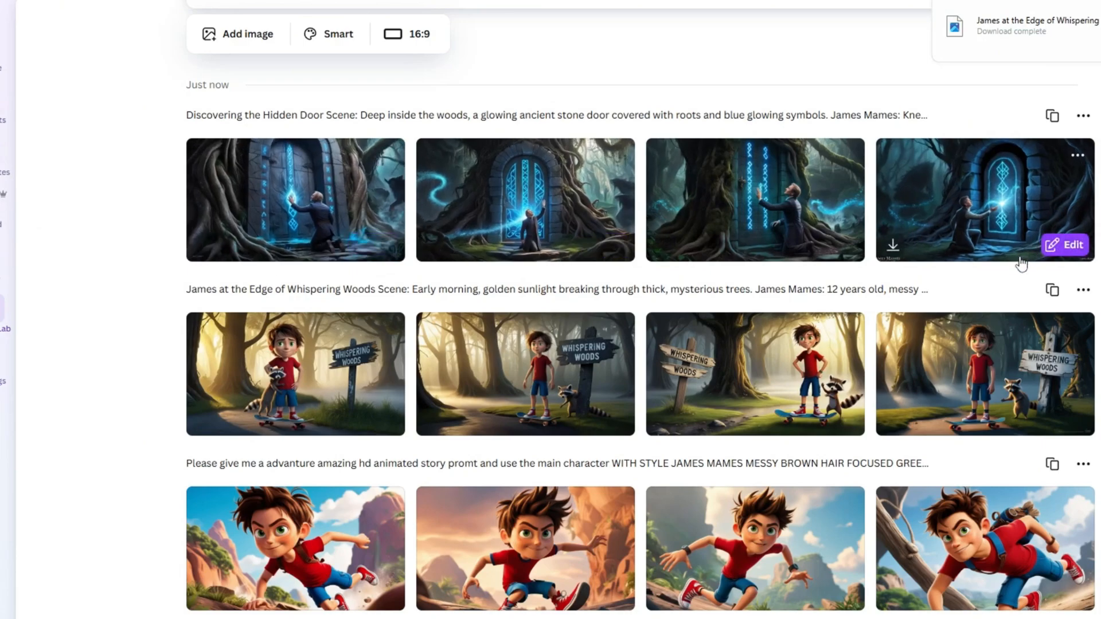
click(878, 256)
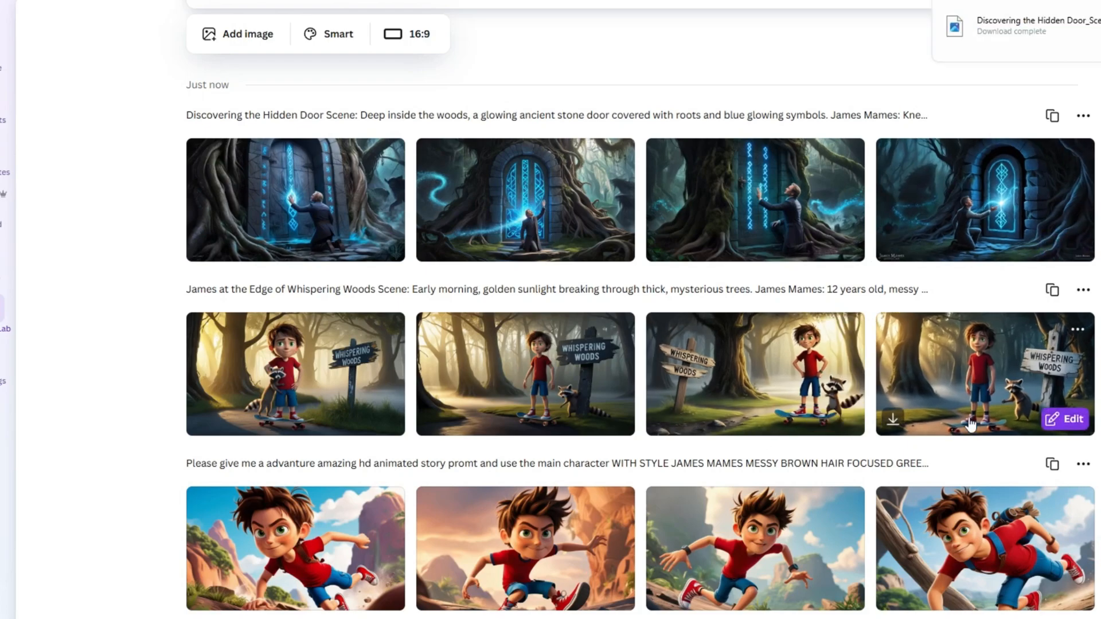
click(890, 427)
- Copy the third ChatGPT prompt, "Entering the Realm of Whispers", over the existing Dream Lab prompt and generate its images
key(ctrl+Tab)
scroll(469, 433, down, 2)
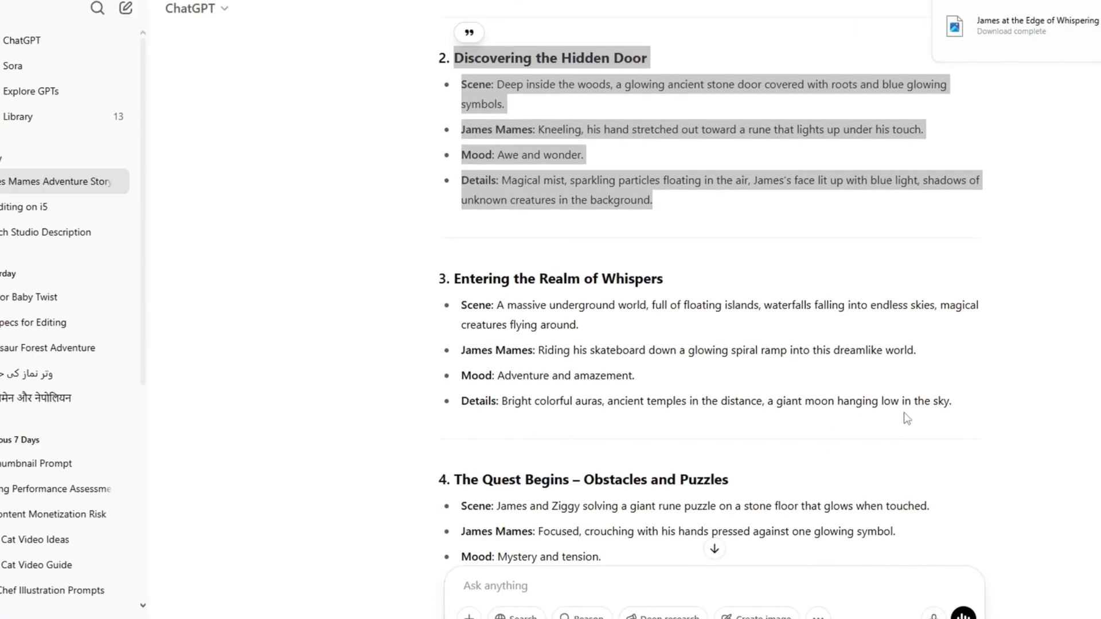
drag(952, 403, 436, 285)
key(ctrl+c)
key(ctrl+Tab)
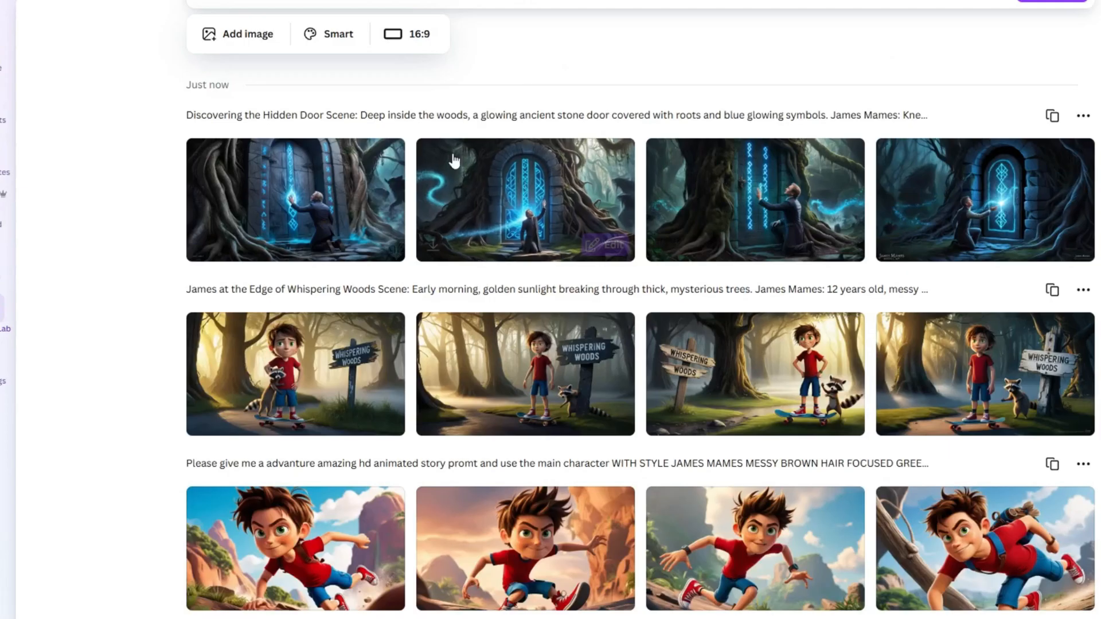
scroll(396, 137, up, 5)
key(ctrl+a)
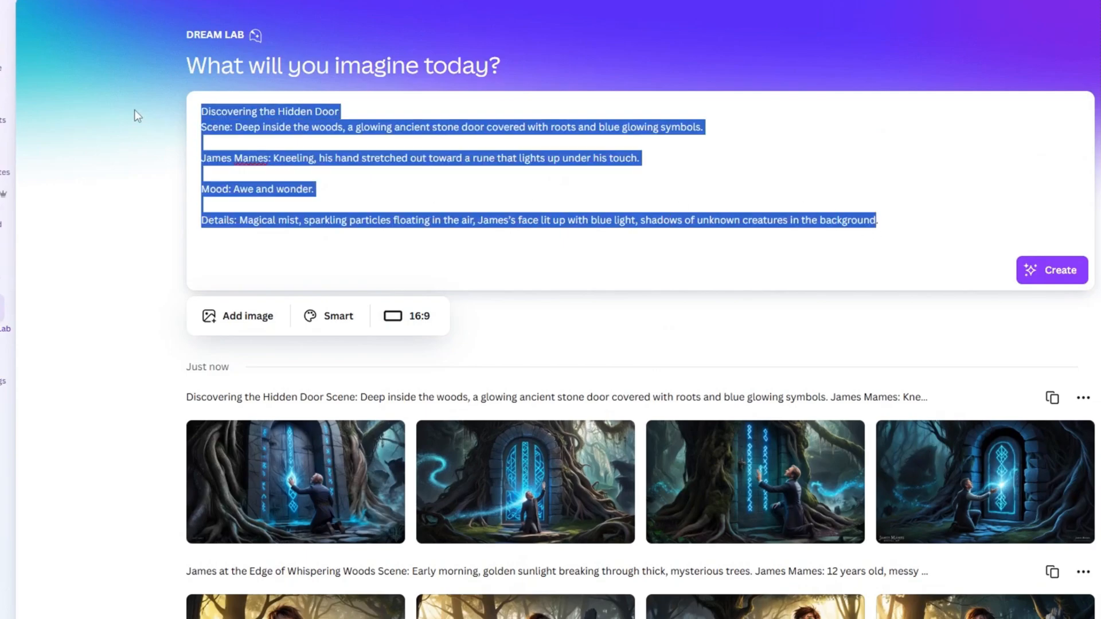
key(ctrl+v)
click(1052, 270)
scroll(681, 306, down, 3)
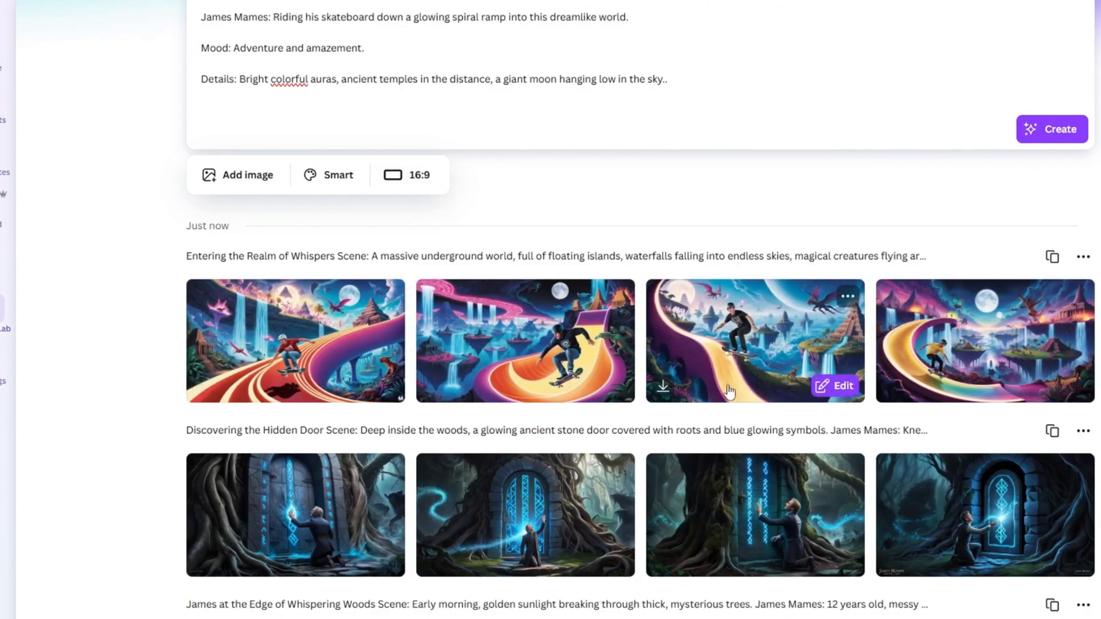
- Generate Dream Lab images from the fourth ChatGPT prompt, "The Quest Begins – Obstacles and Puzzles", and download the first image
key(alt+Tab)
scroll(749, 388, down, 4)
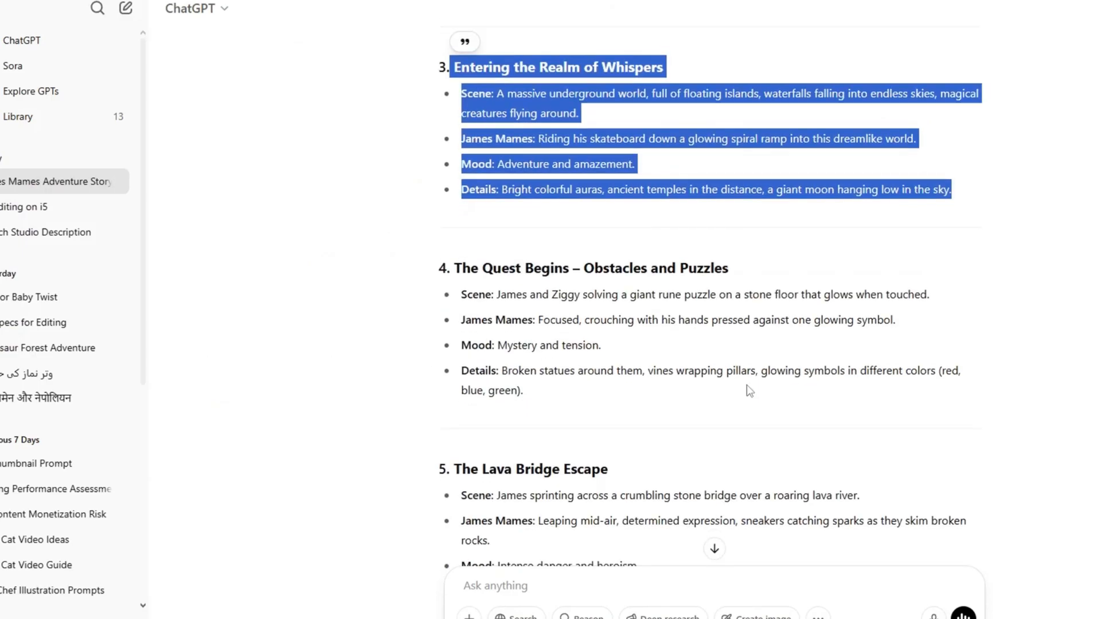
drag(524, 392, 432, 281)
key(ctrl+c)
key(alt+Tab)
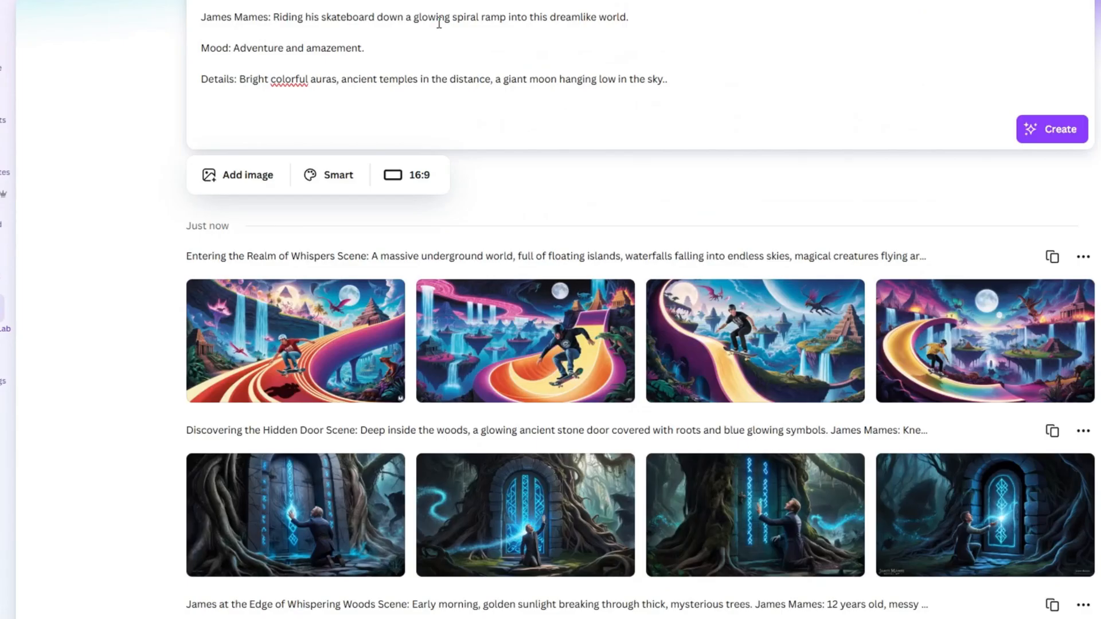
key(ctrl+a)
key(ctrl+v)
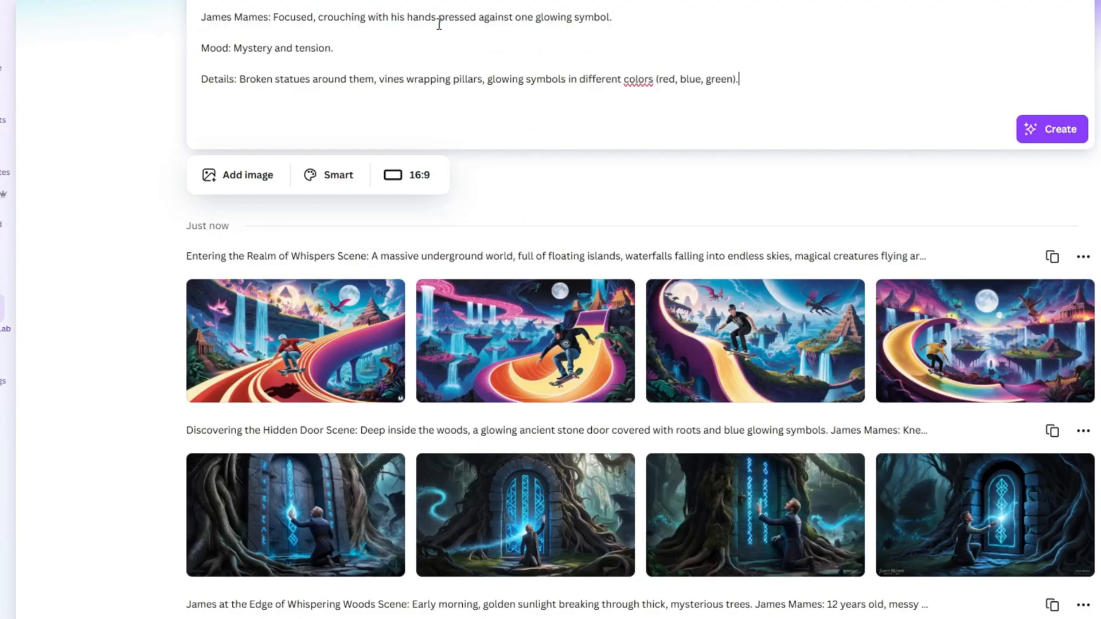
click(1064, 134)
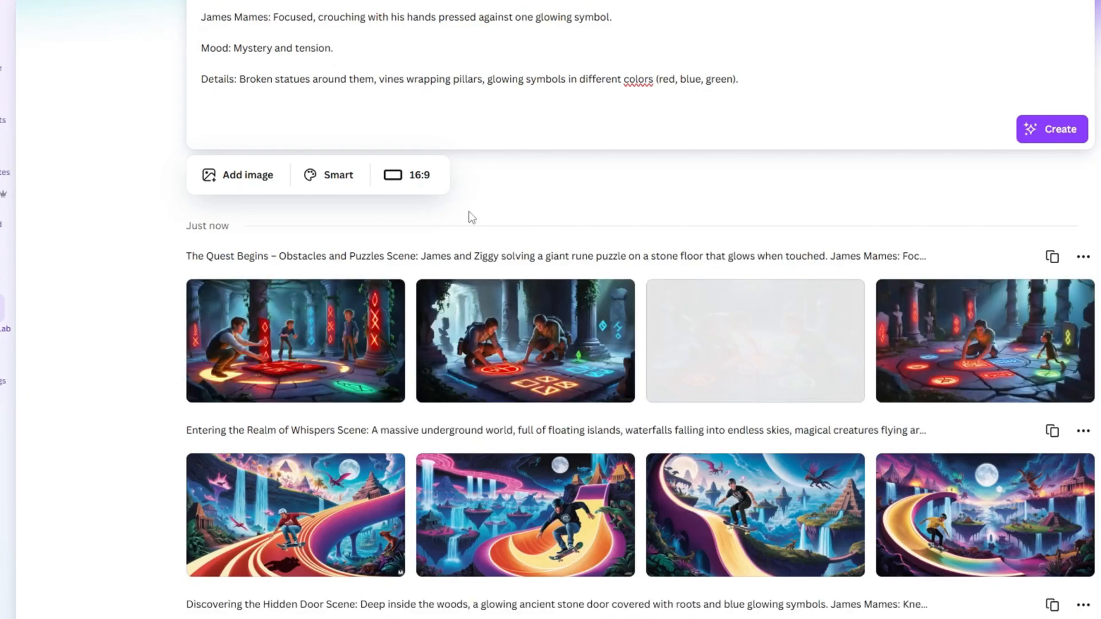
mouse_move(445, 392)
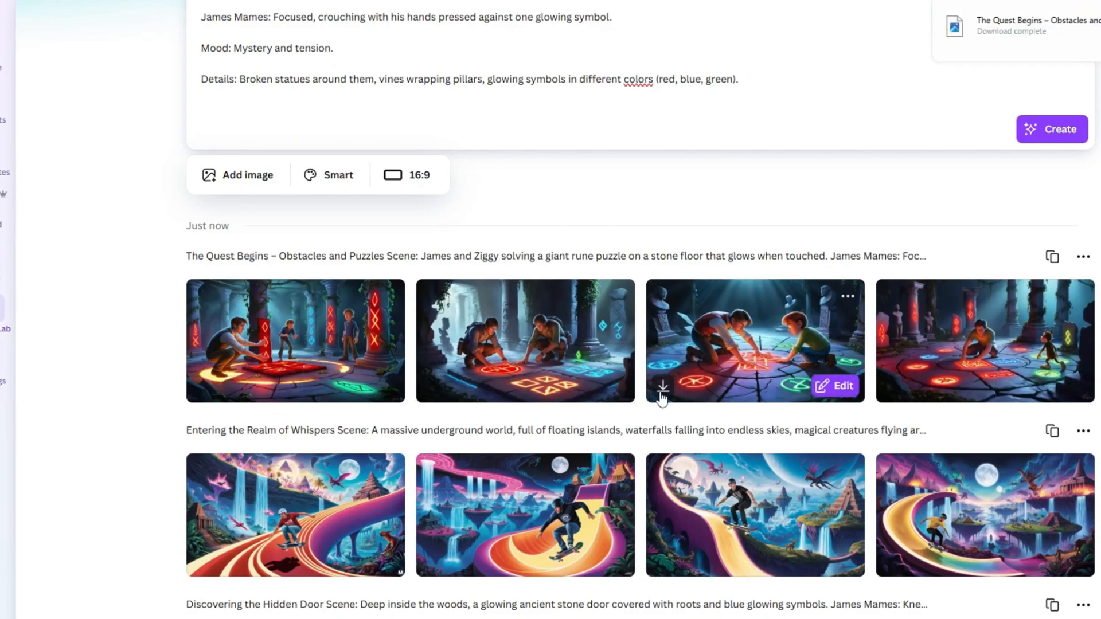
click(201, 392)
- Copy the fifth ChatGPT prompt, "The Lava Bridge Escape", over the previous Dream Lab prompt and generate its images
click(275, 1)
scroll(346, 256, down, 3)
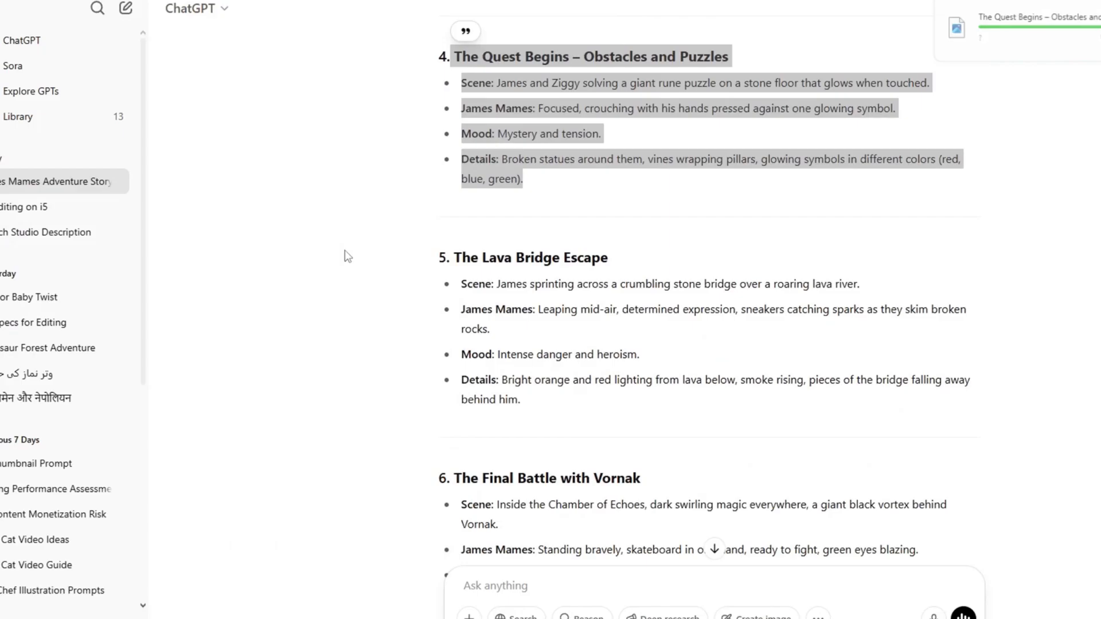
drag(523, 400, 438, 257)
key(ctrl+Tab)
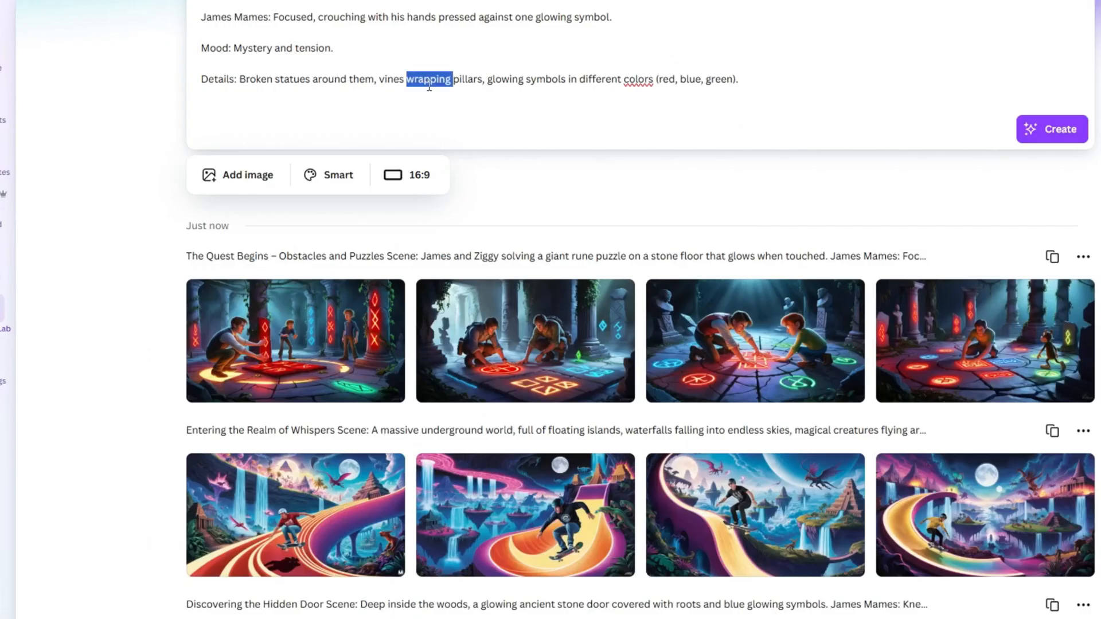
key(ctrl+a)
key(ctrl+v)
click(1031, 133)
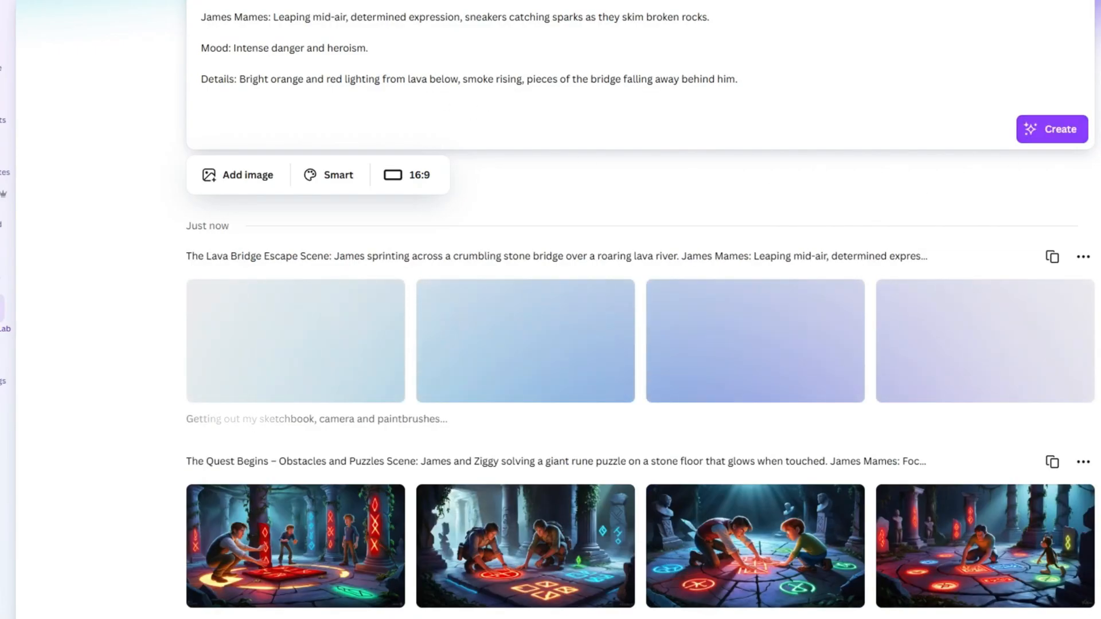
- Copy the sixth ChatGPT prompt, "The Final Battle with Vornak", over the previous Dream Lab prompt and generate its images
key(ctrl+shift+Tab)
scroll(705, 309, down, 3)
drag(490, 434, 446, 275)
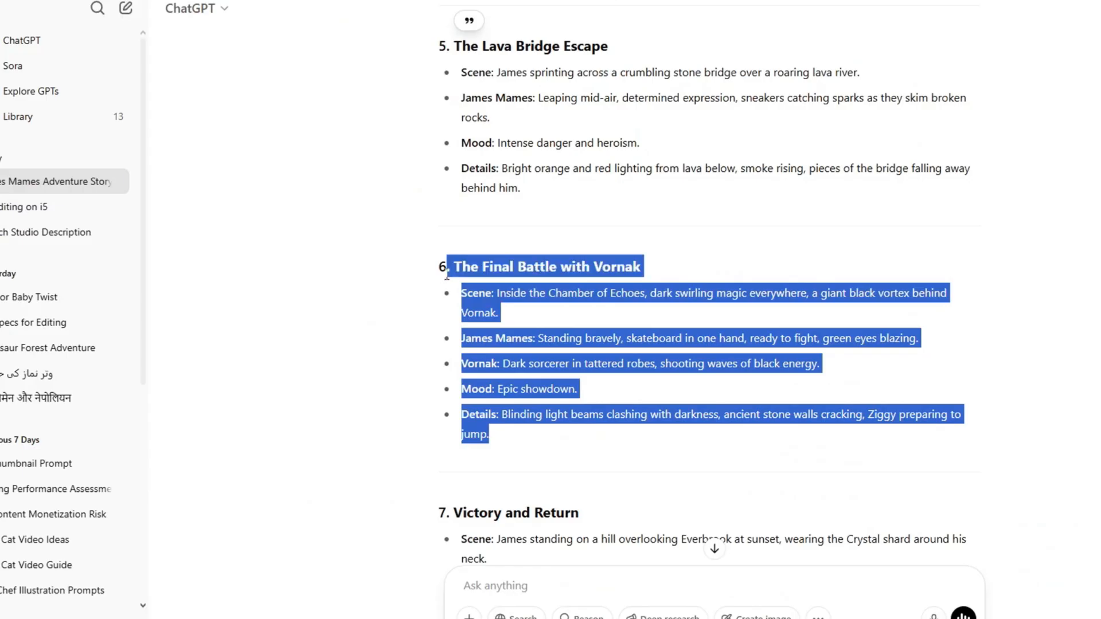
key(ctrl+c)
key(ctrl+Tab)
key(ctrl+a)
key(ctrl+v)
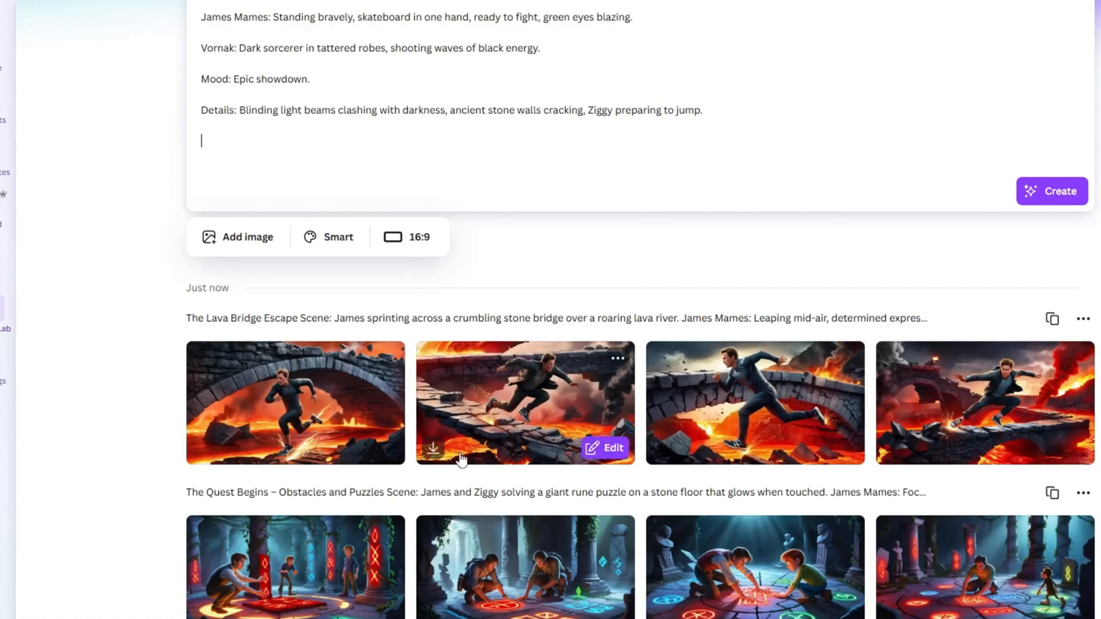
click(1068, 193)
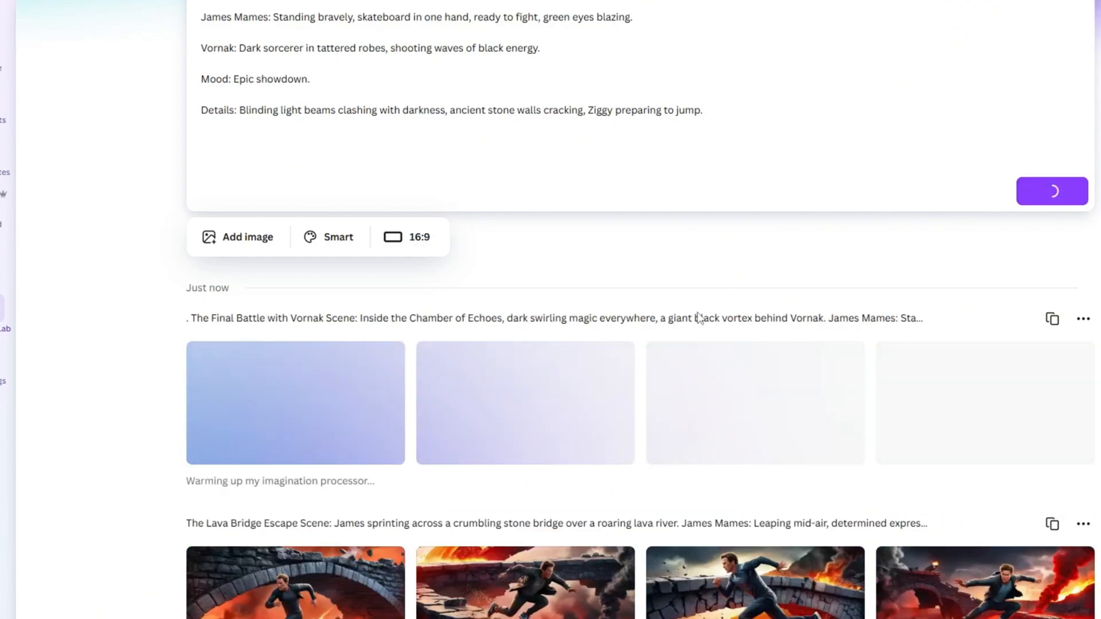
- Select the full text of the seventh image prompt, "Victory and Return", in the ChatGPT conversation
key(ctrl+Tab)
scroll(810, 393, down, 5)
drag(975, 356, 455, 230)
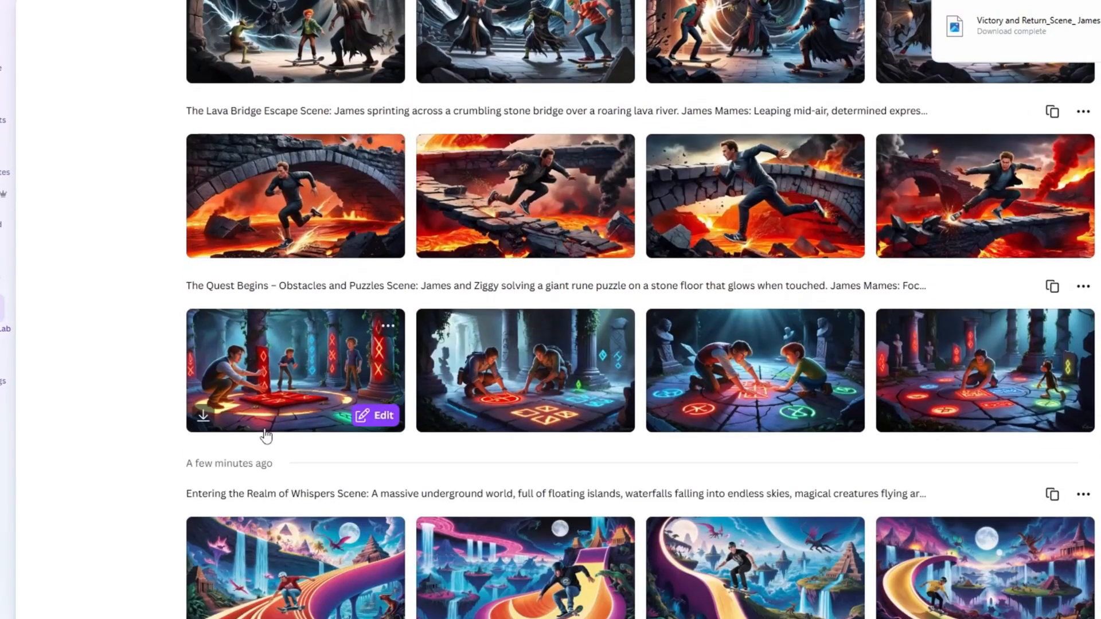
- Review the image sets generated for the story scenes in the Dream Lab history
scroll(265, 438, down, 6)
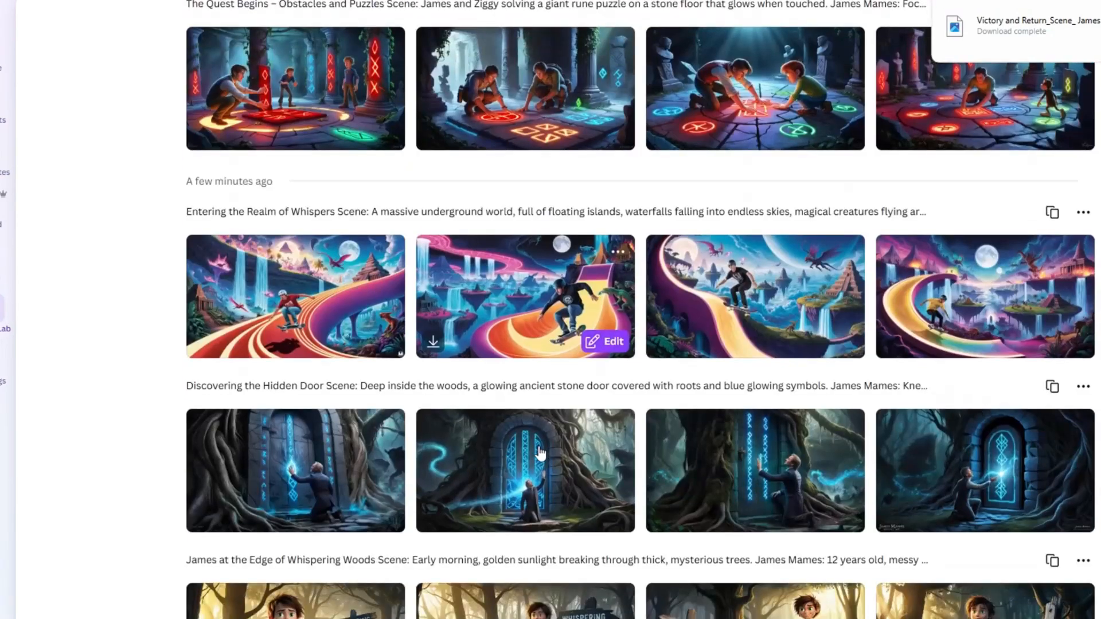
scroll(466, 430, down, 6)
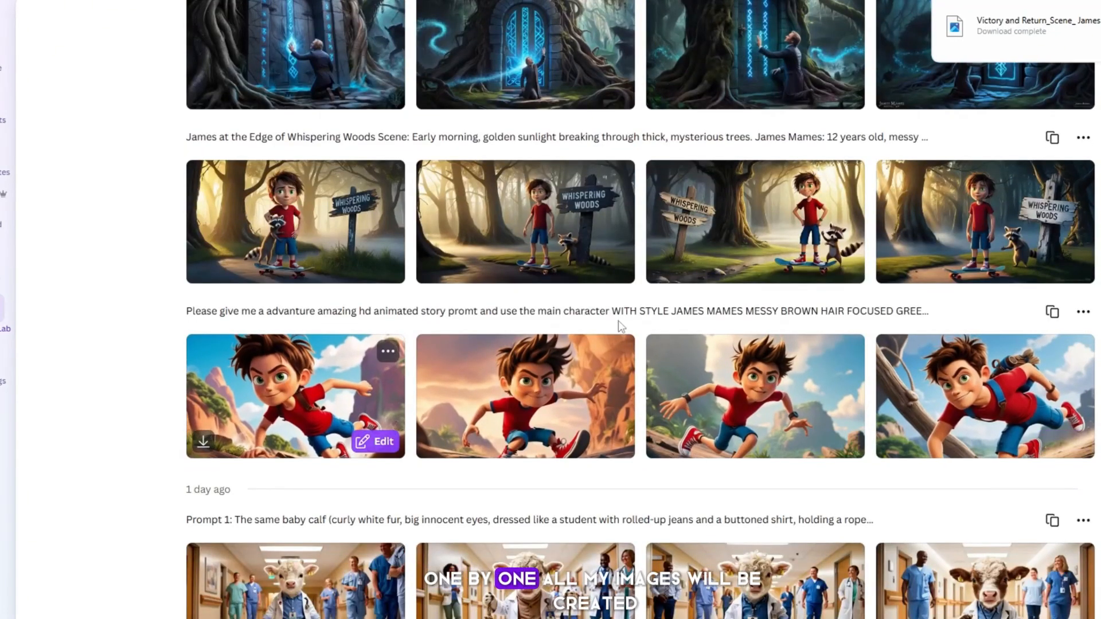
scroll(689, 321, up, 1)
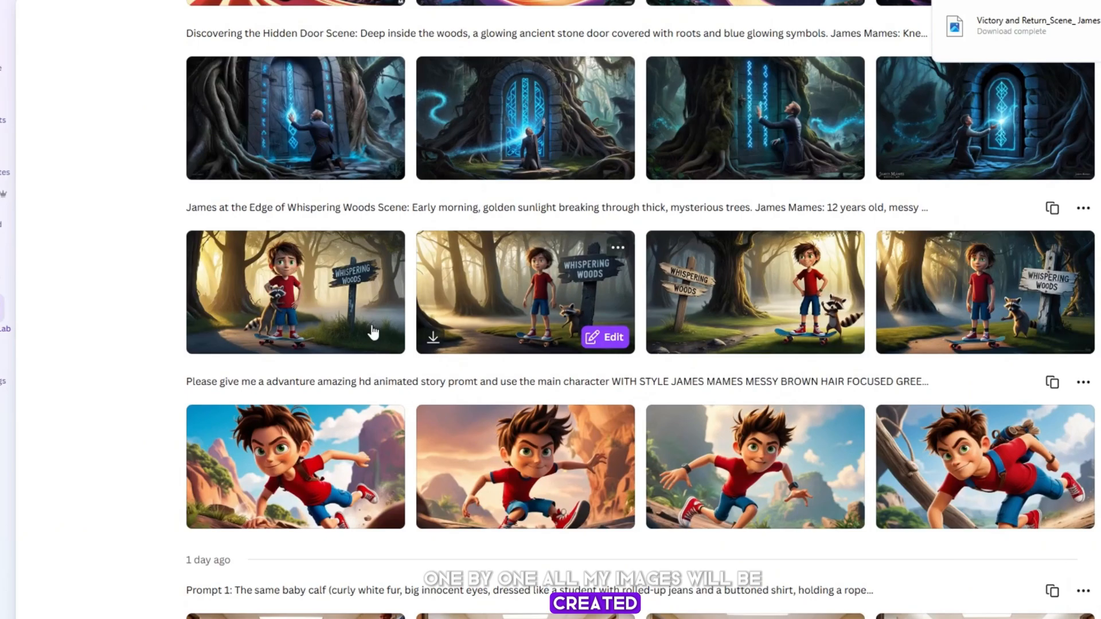
scroll(678, 241, up, 5)
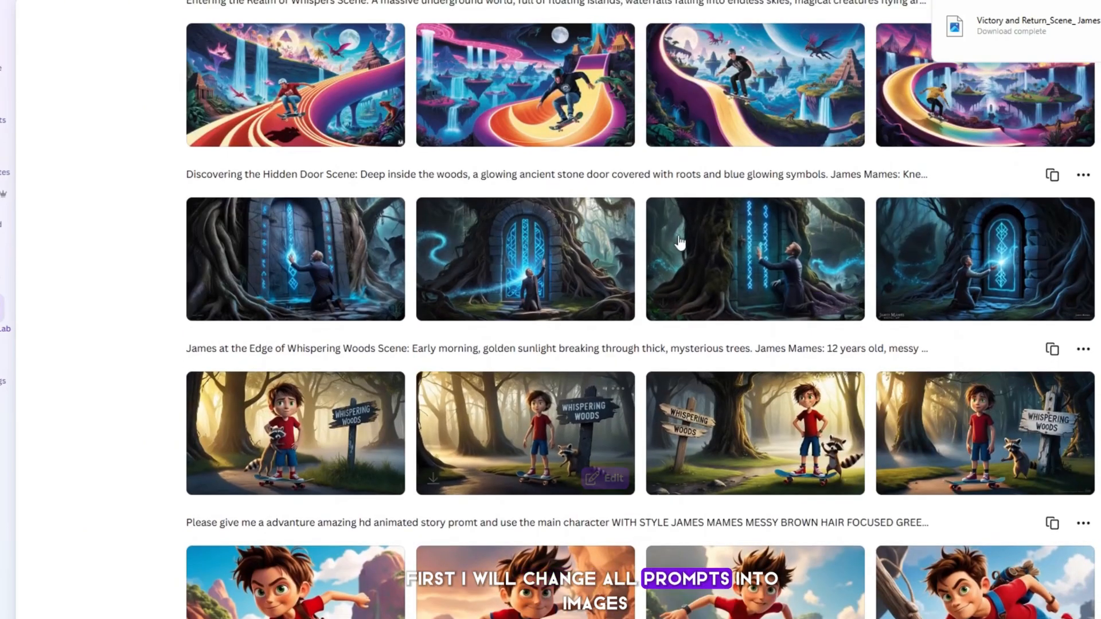
scroll(505, 315, up, 4)
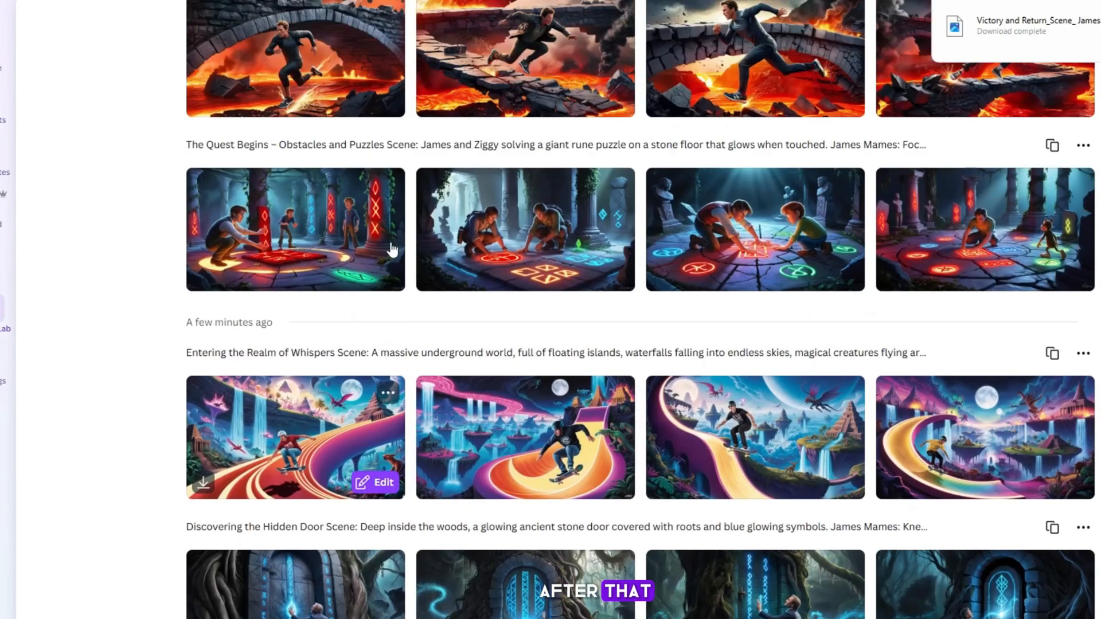
scroll(828, 419, up, 10)
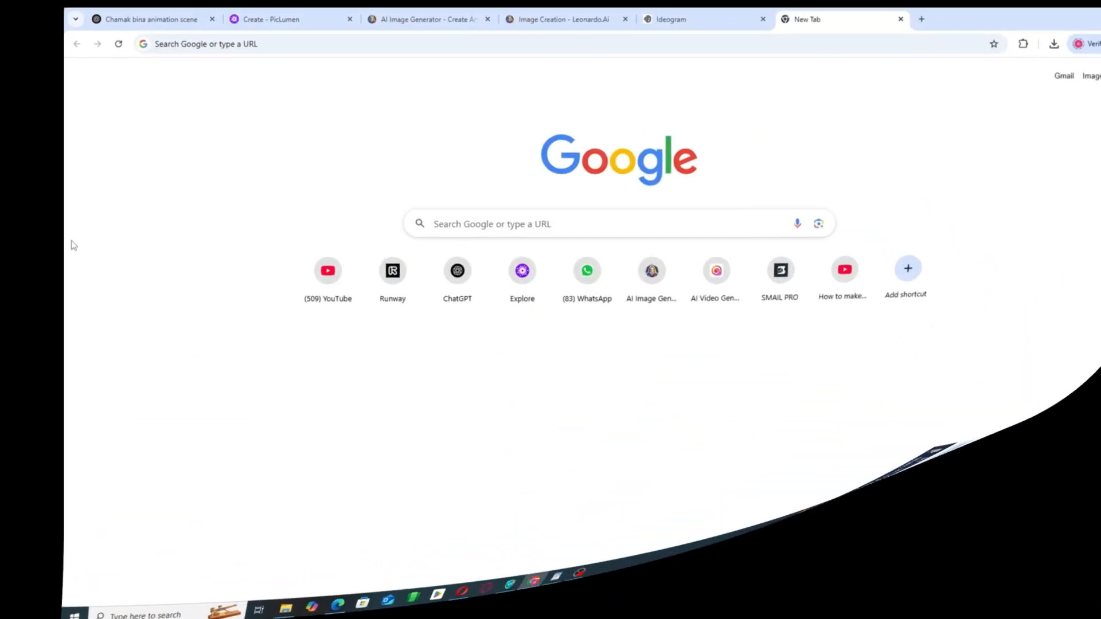
- Search Google for "SEART AI" and open the SeaArt.ai website from the results
click(161, 42)
text(SEART .)
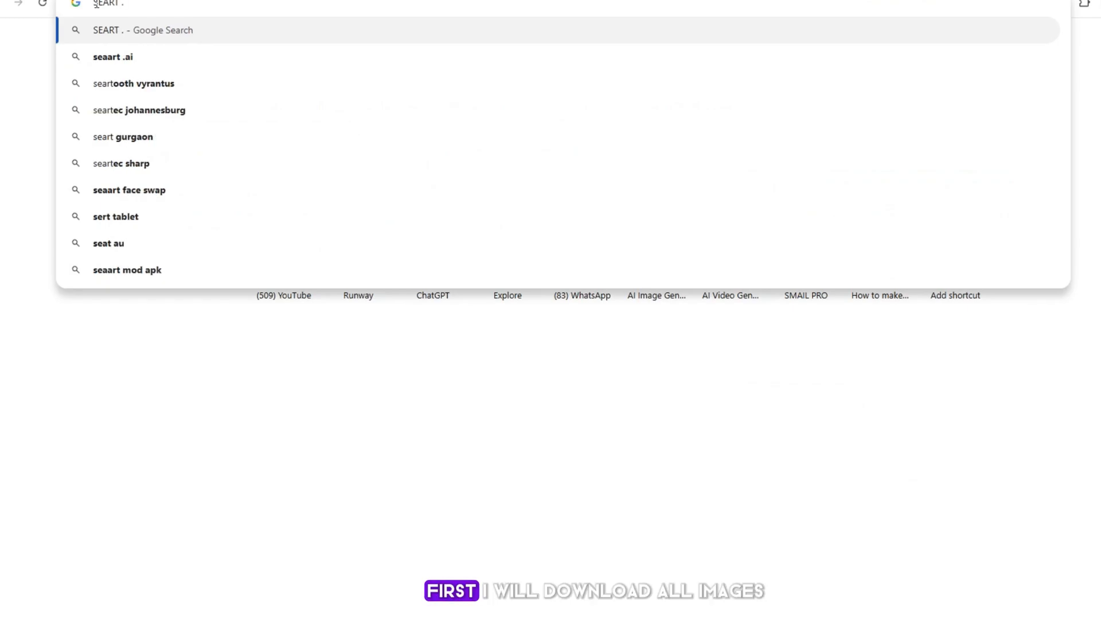
key(BackSpace)
key(Return)
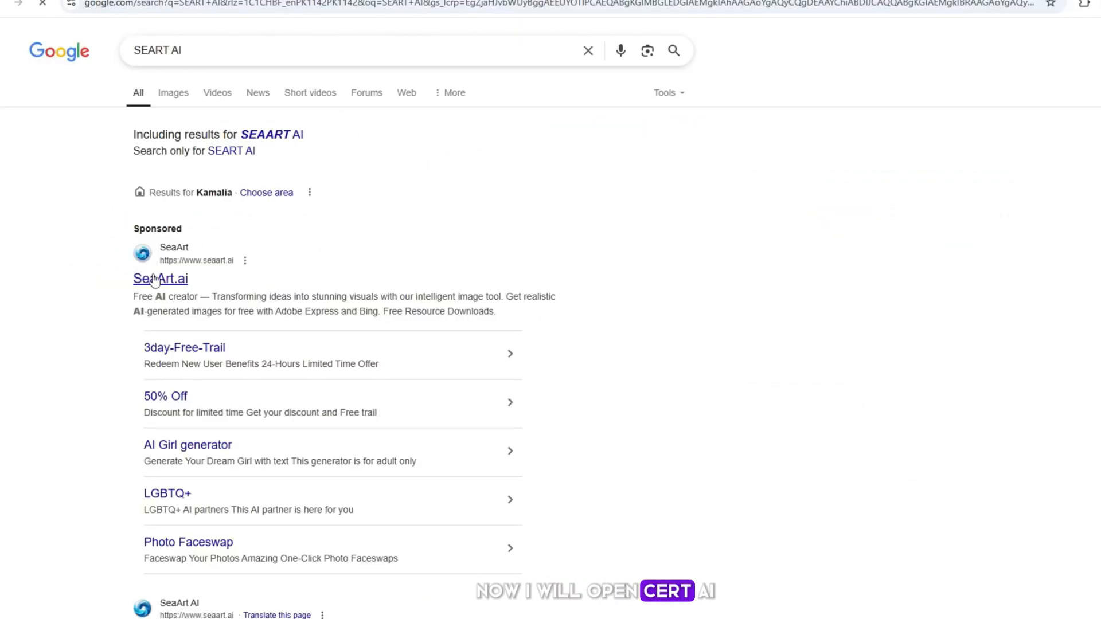
click(155, 279)
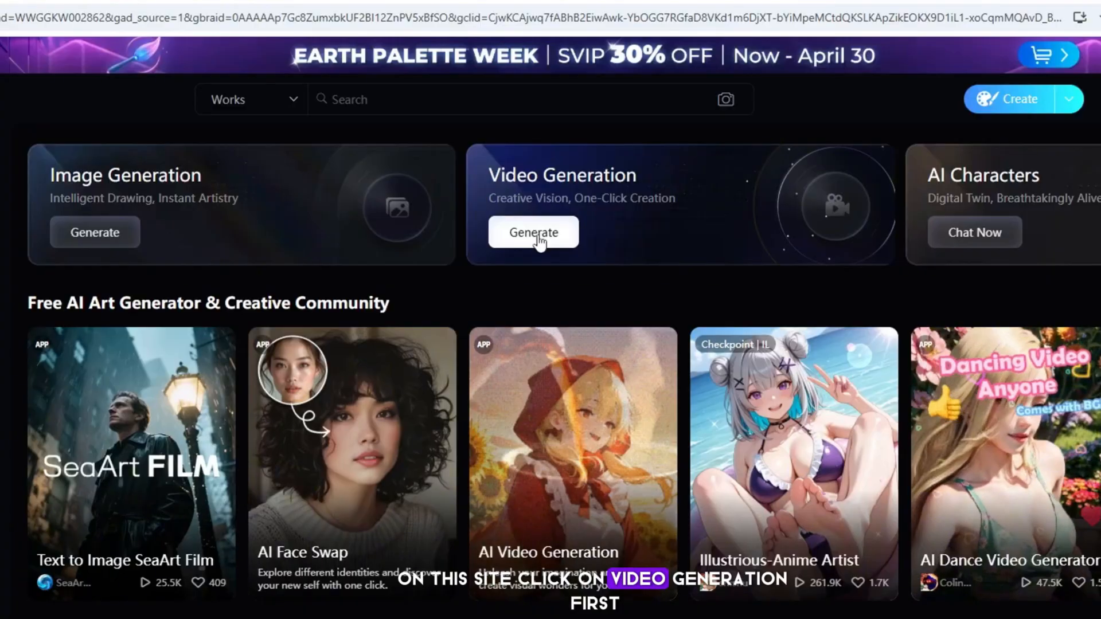
- Start SeaArt's Video Generation and answer the onboarding questions with Male and the Anime and Cartoon interests
click(533, 233)
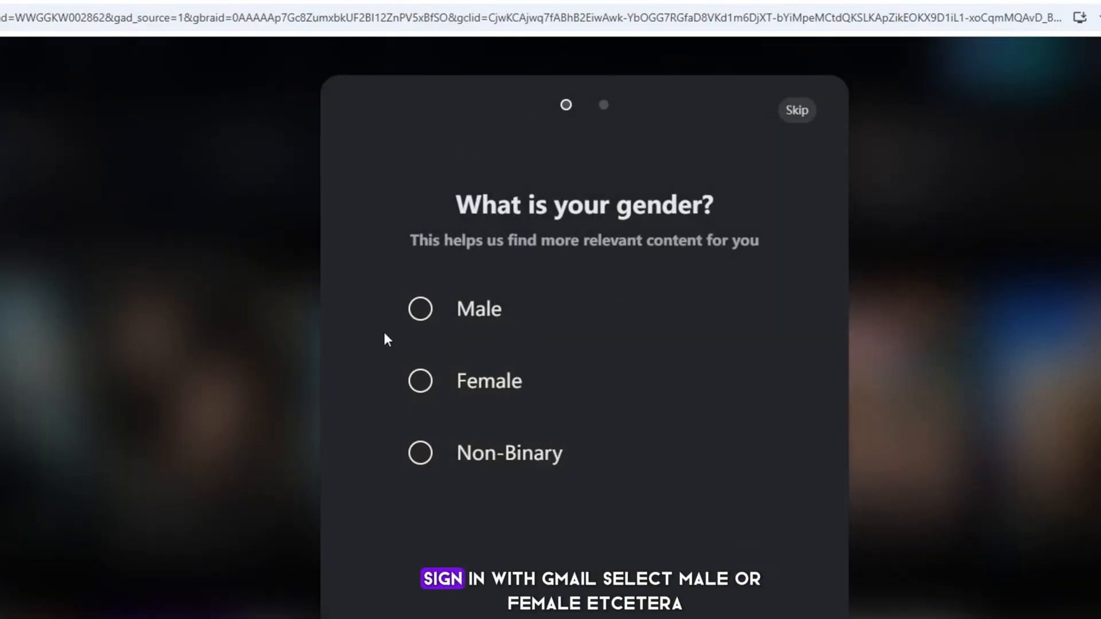
click(442, 312)
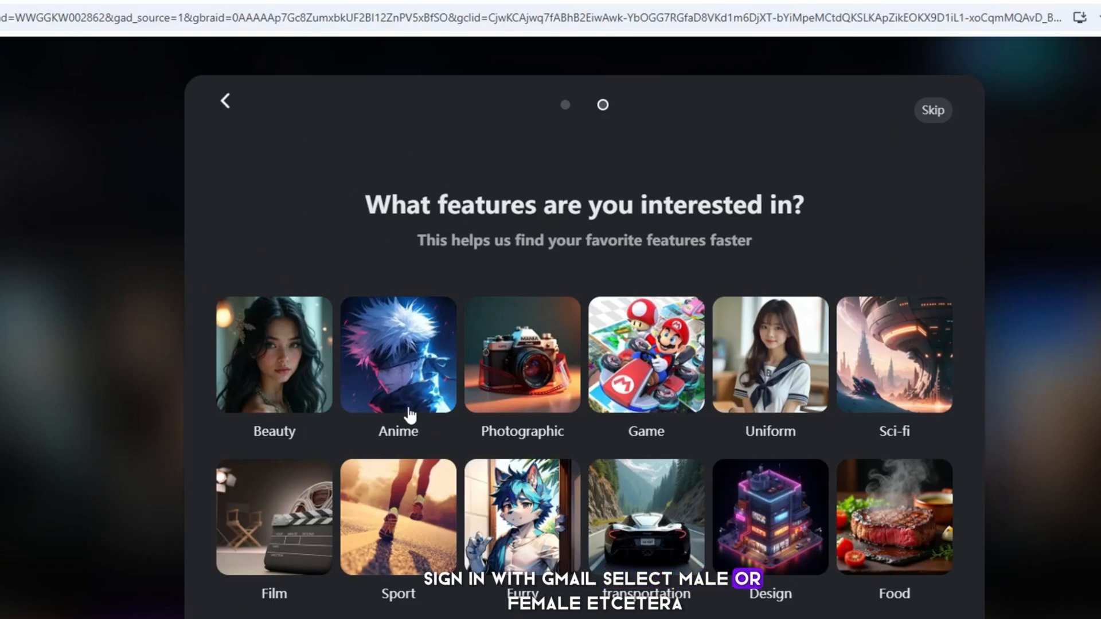
click(410, 415)
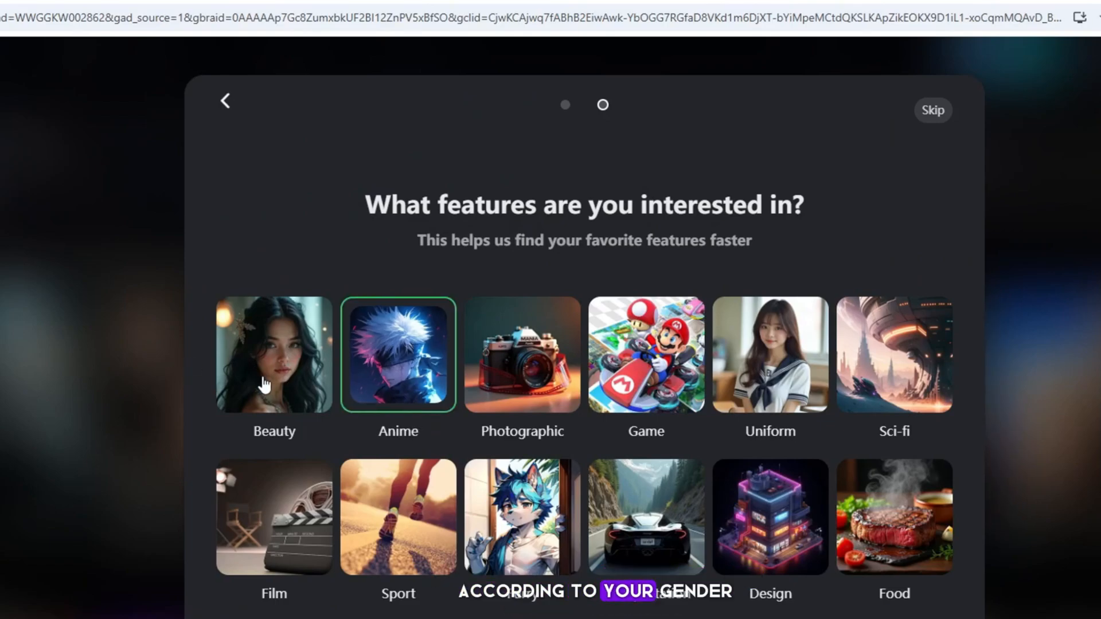
scroll(498, 535, down, 3)
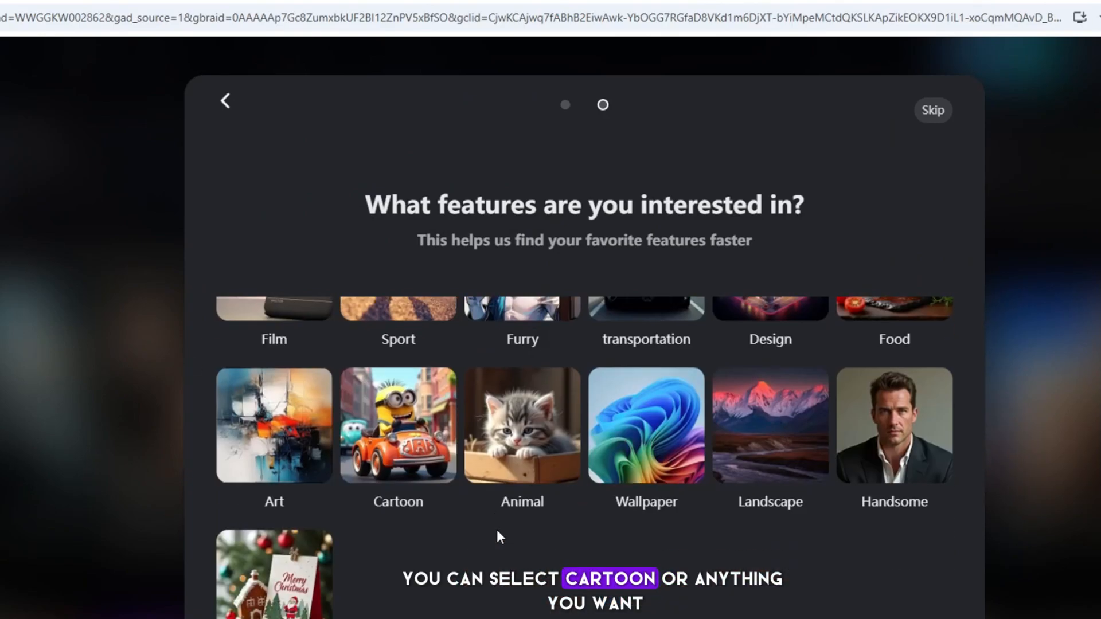
scroll(498, 535, up, 1)
click(398, 493)
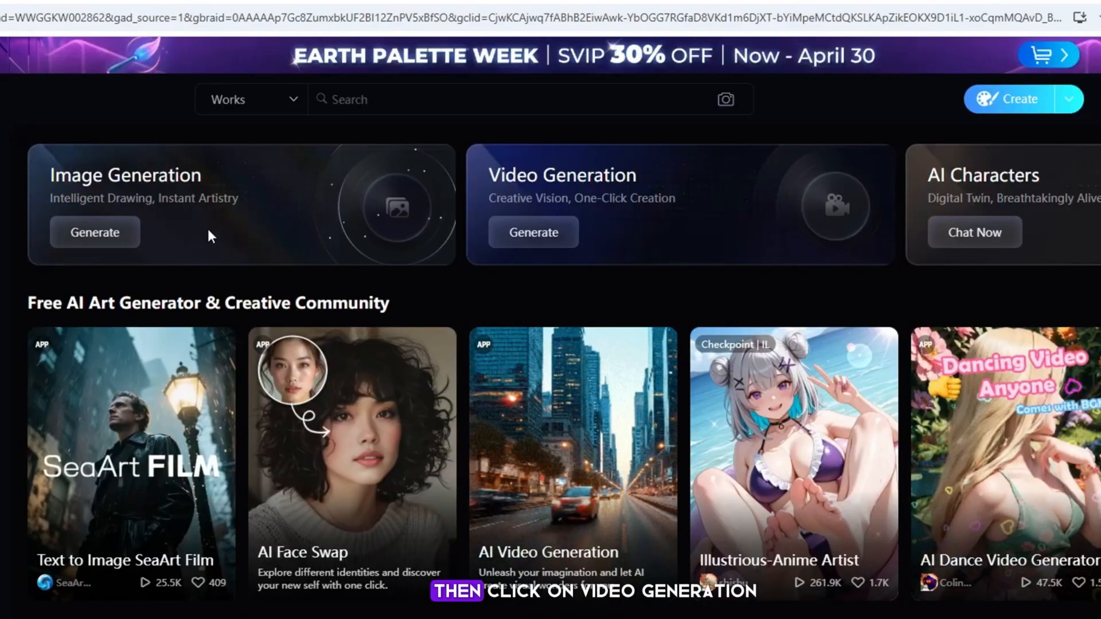
- Open Video Generation and upload the downloaded image of the boy in the red shirt running under a blue sky
click(531, 232)
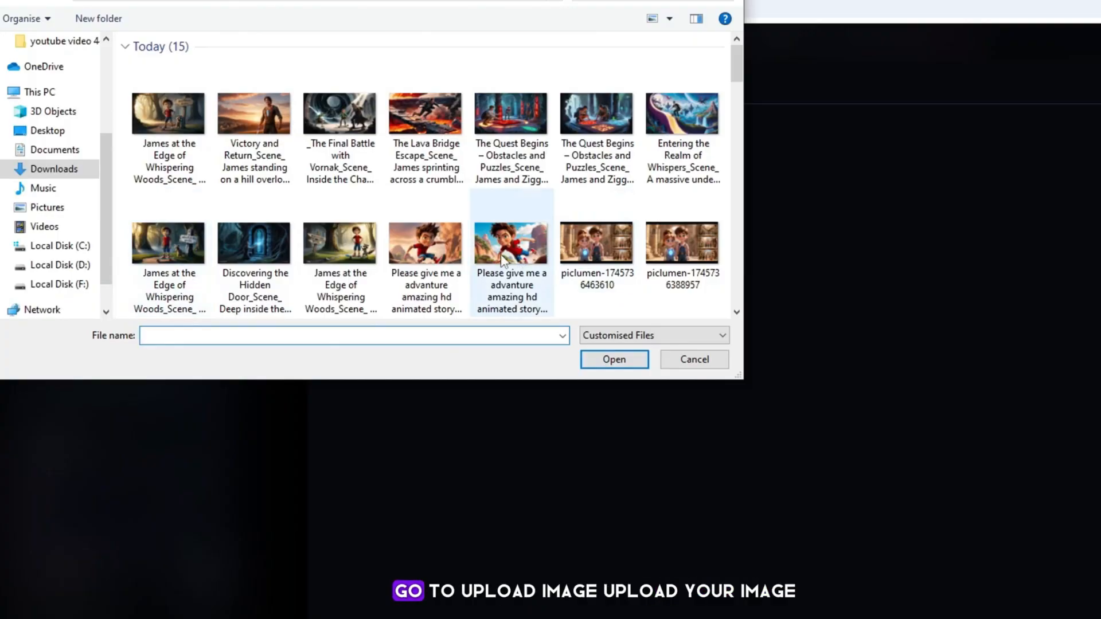
click(424, 263)
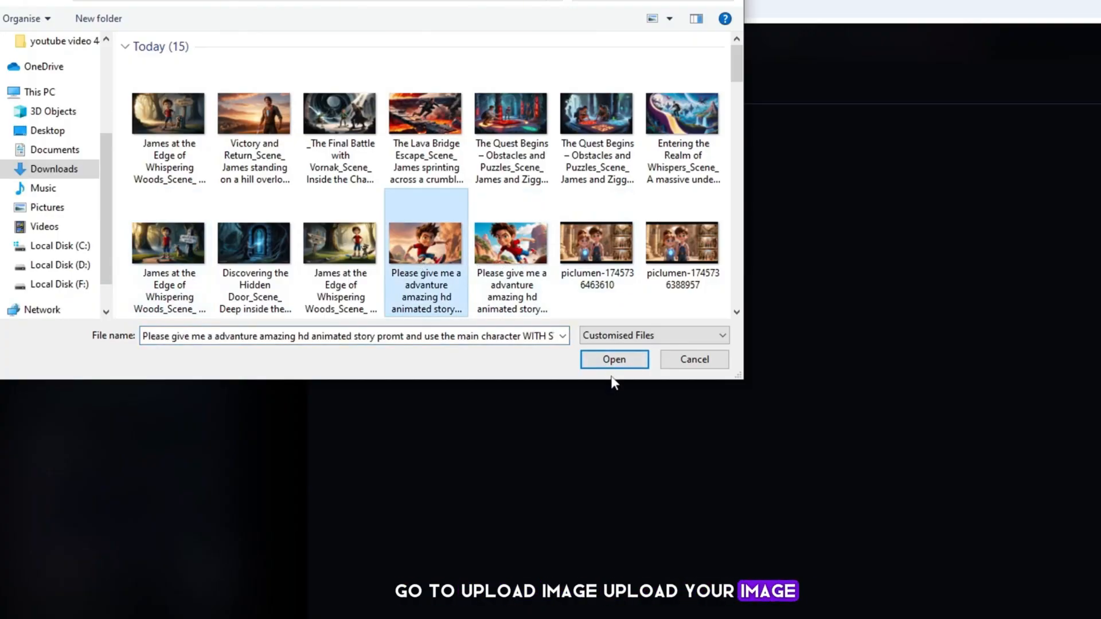
click(516, 265)
click(612, 359)
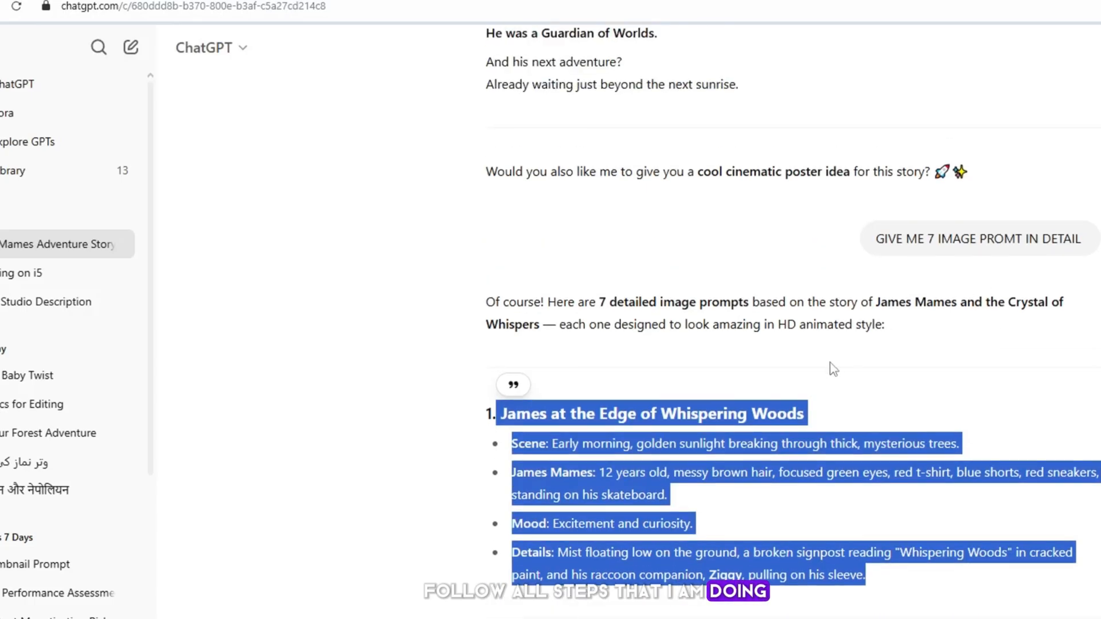
- Copy the original James Mames story request from the ChatGPT conversation over the suggested Image to Video prompt and generate the video
scroll(859, 356, up, 15)
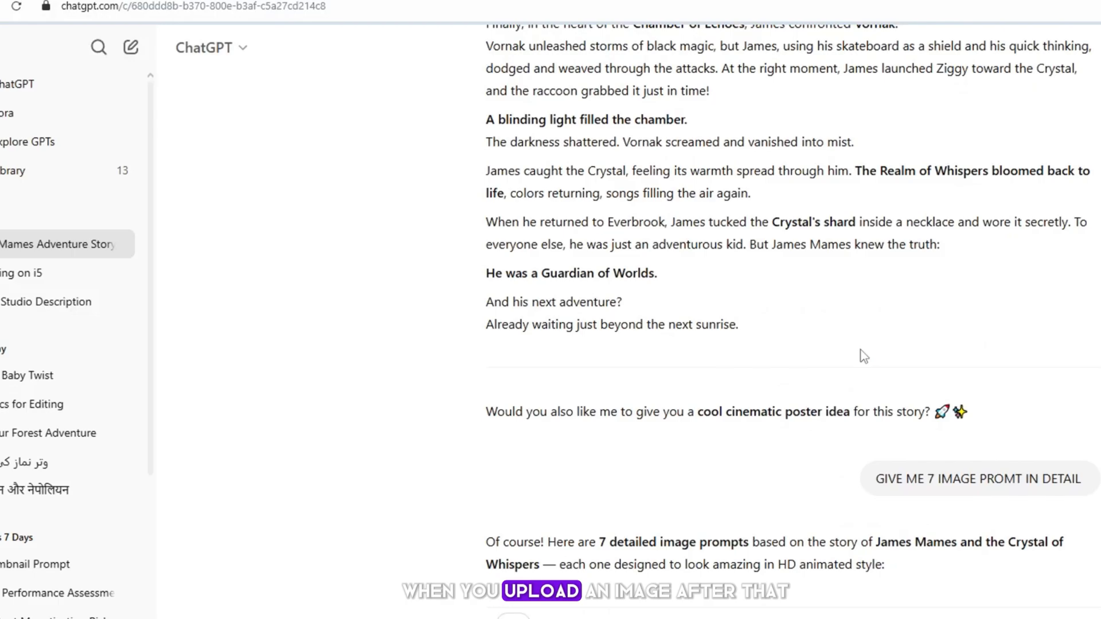
scroll(859, 356, up, 8)
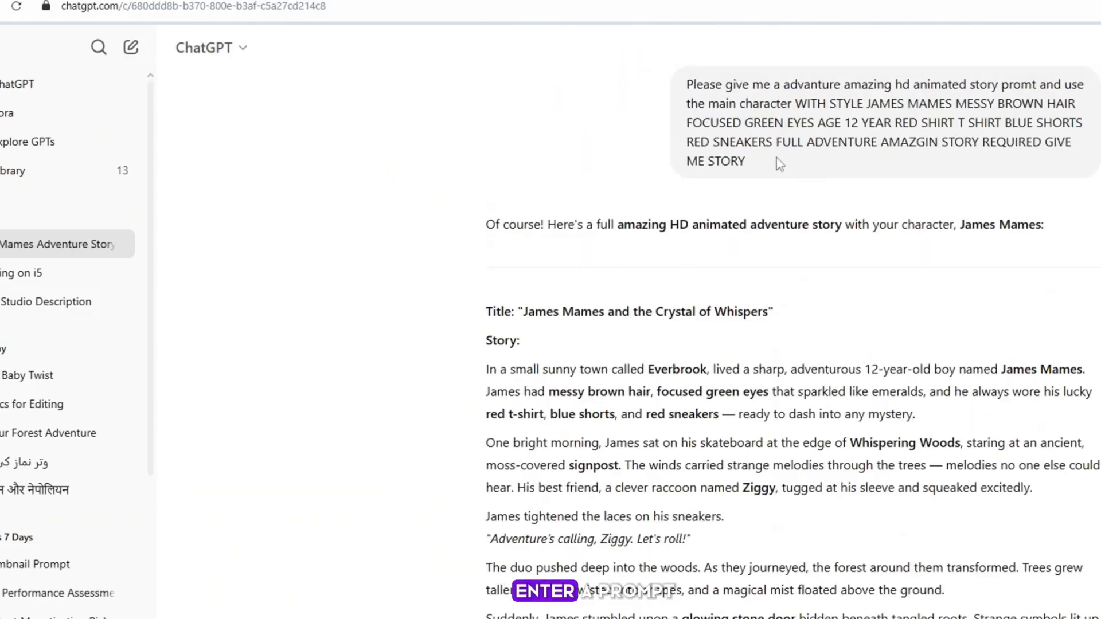
drag(776, 162, 666, 88)
key(ctrl+c)
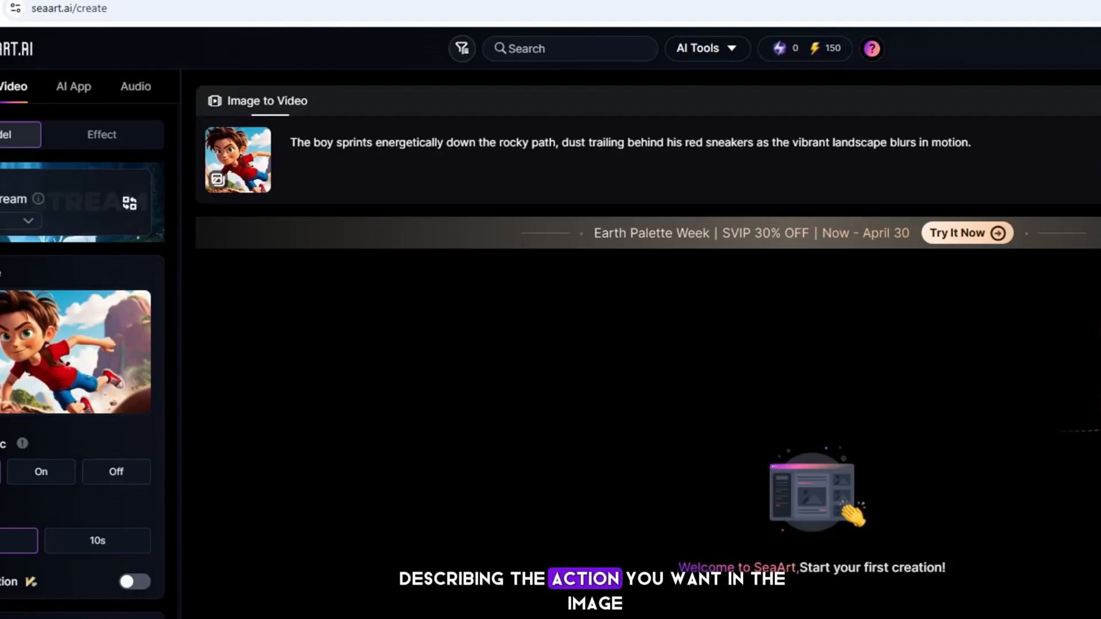
triple_click(344, 135)
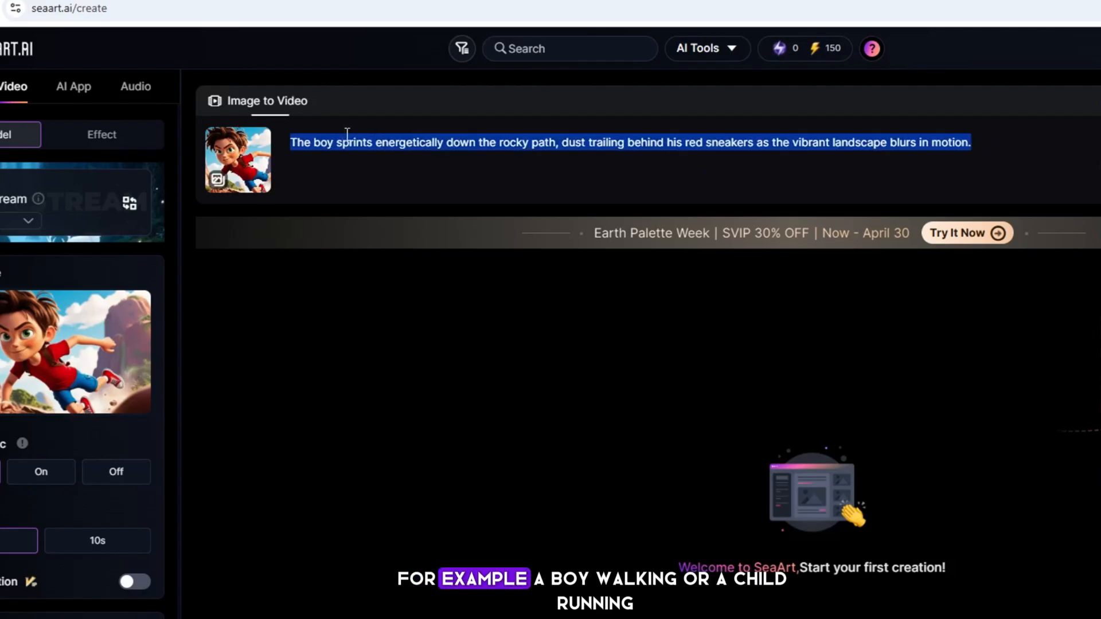
key(ctrl+v)
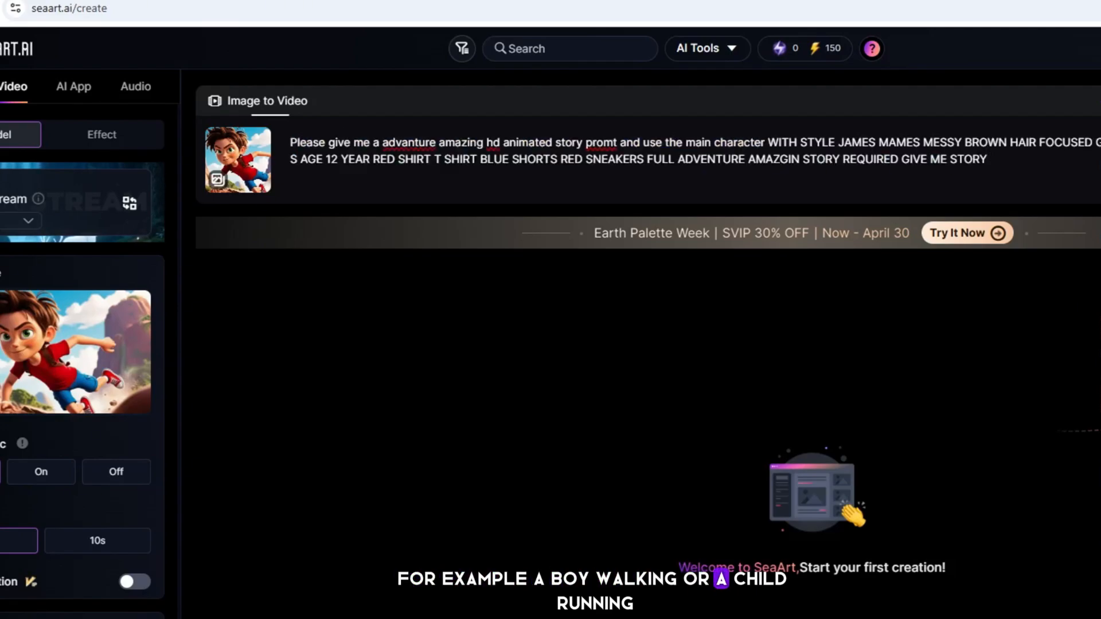
click(1099, 161)
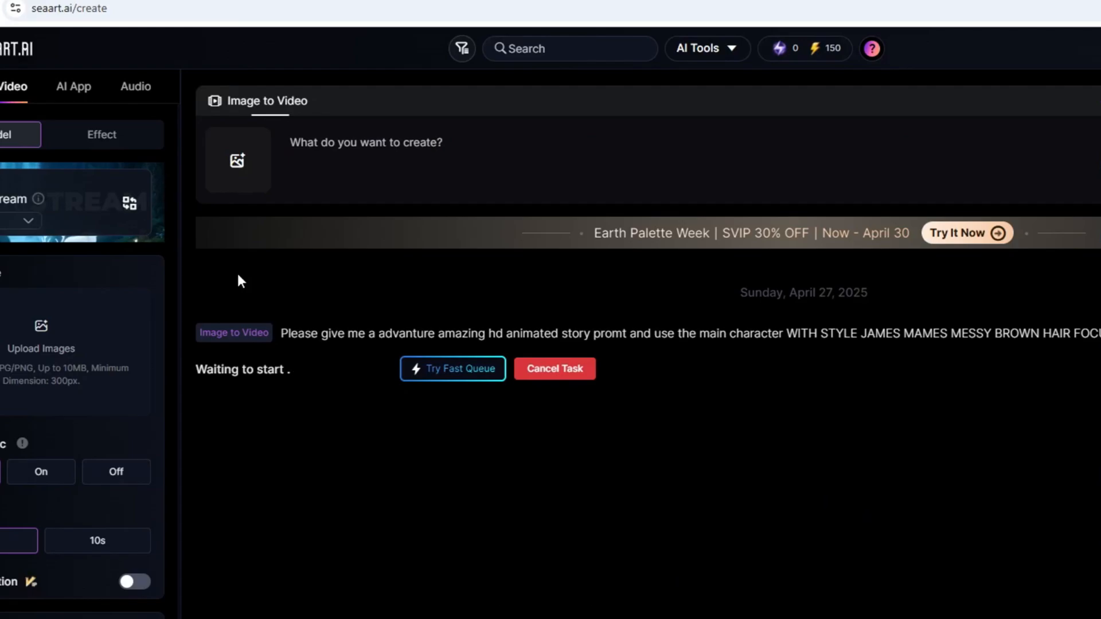
- Choose the "James at the Edge of Whispering Woods" image with the signpost left of the boy as the next video's source
click(73, 352)
click(313, 221)
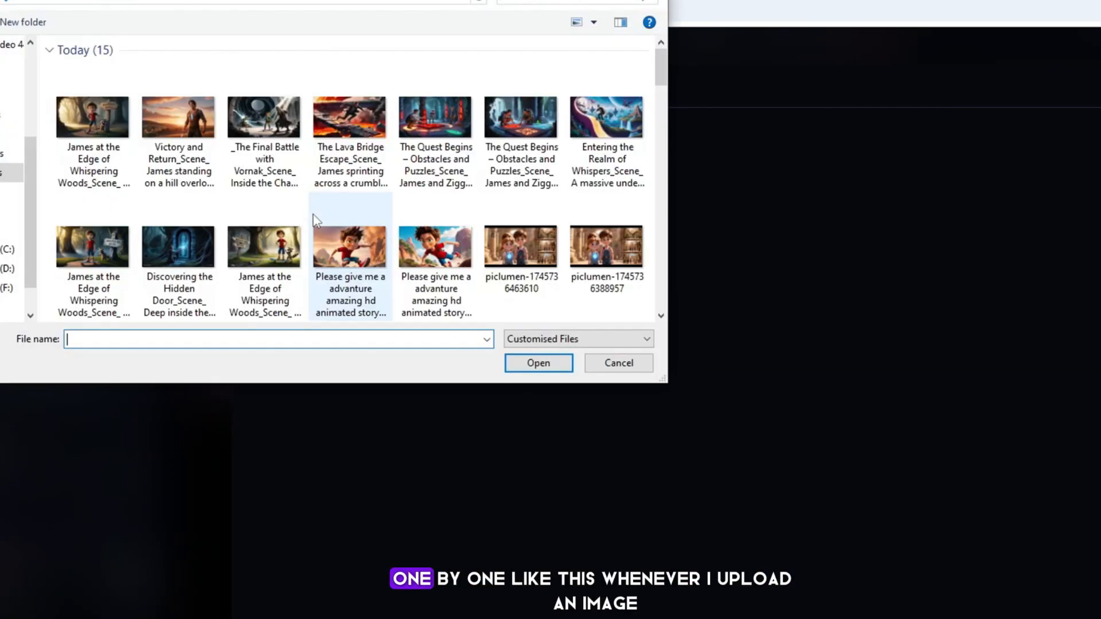
click(264, 252)
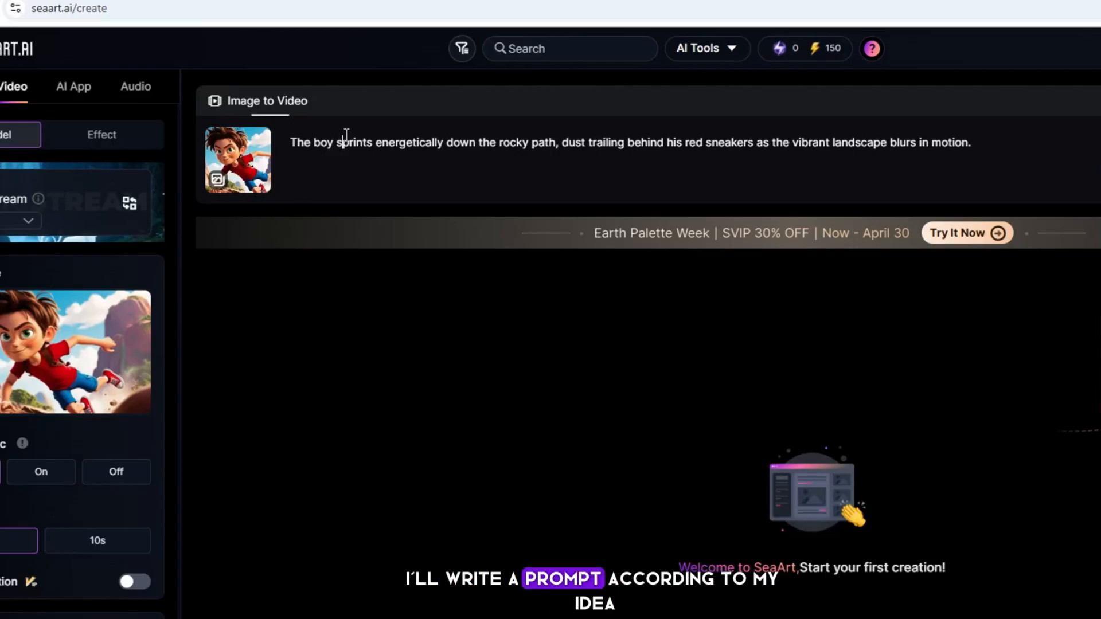
- Replace the suggested prompt beside the running boy image with the copied story request and submit it for video generation
key(ctrl+a)
key(ctrl+v)
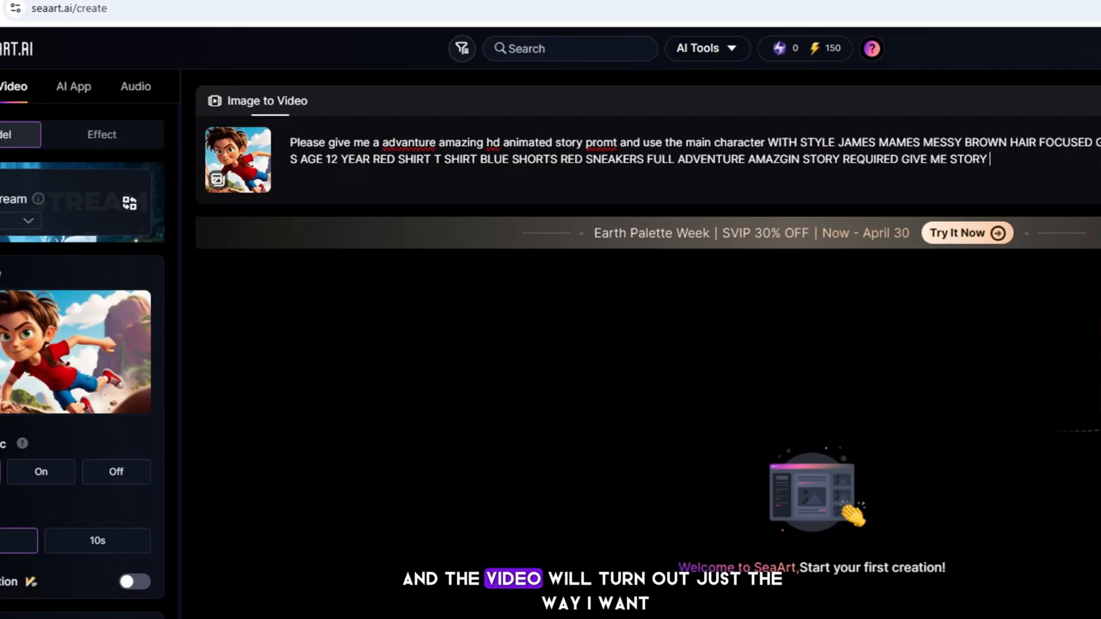
key(Return)
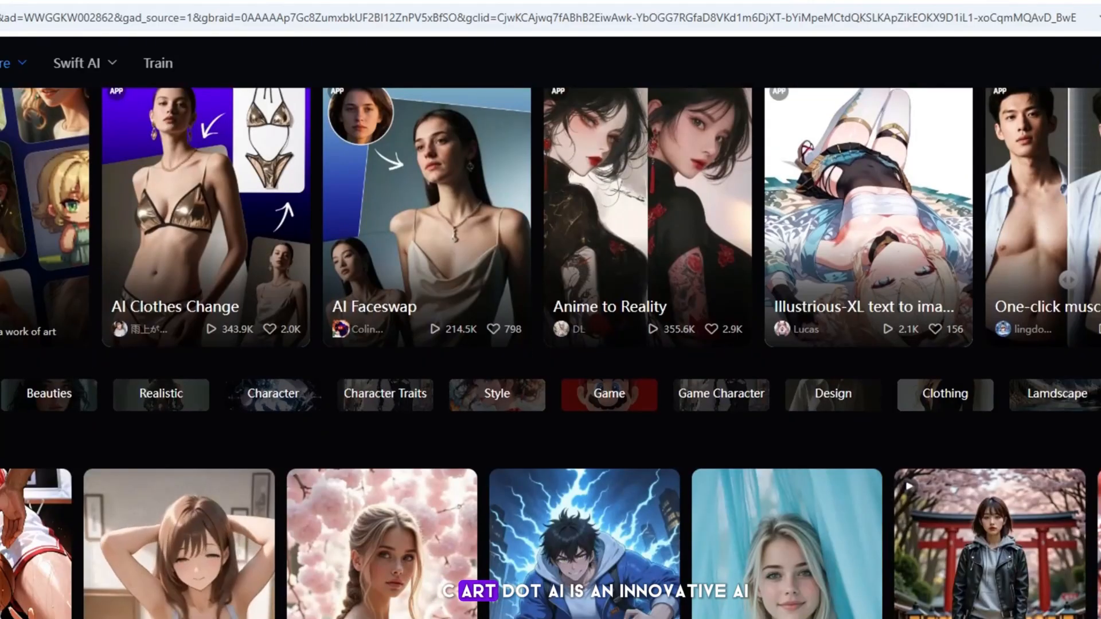
- Browse the AI apps and community artwork on the SeaArt home page and dismiss the site's notification request
scroll(1028, 545, down, 5)
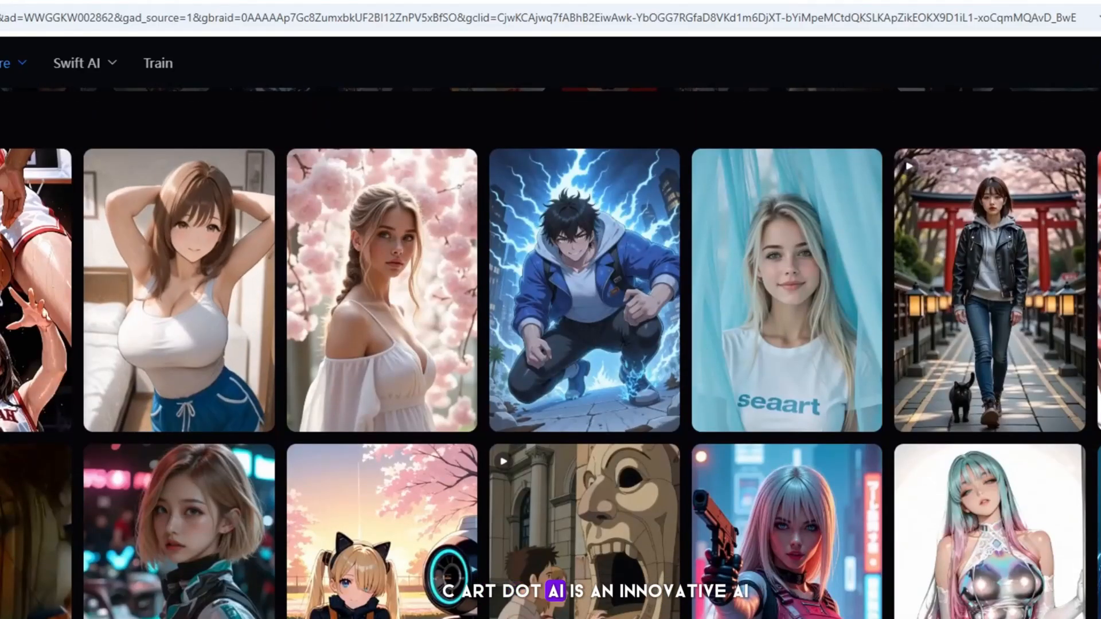
scroll(1028, 545, down, 5)
scroll(1028, 546, down, 5)
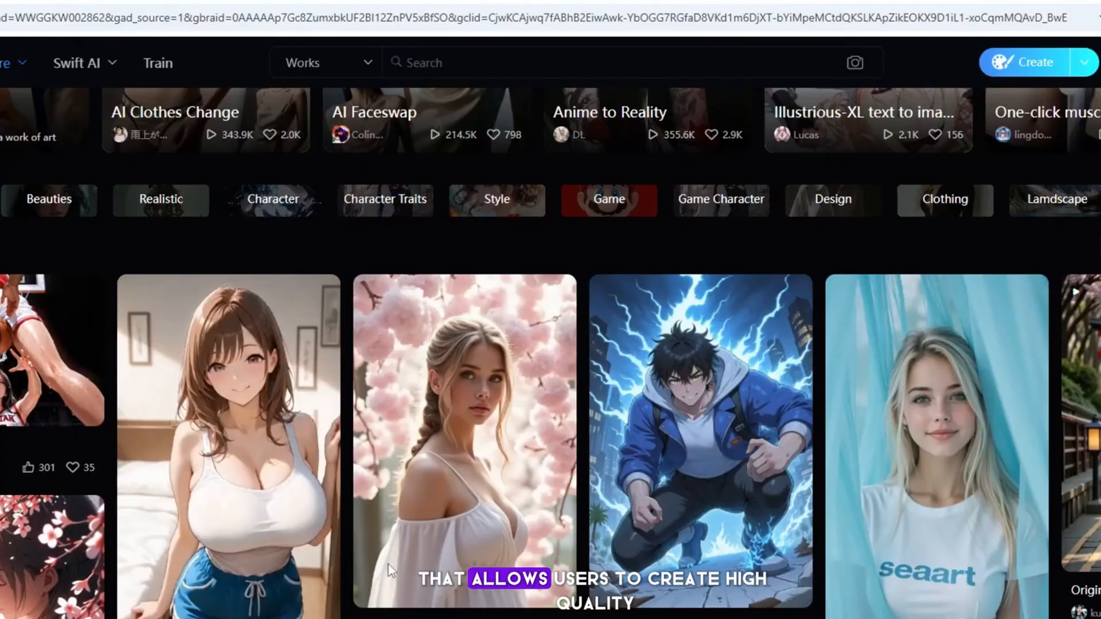
scroll(577, 353, up, 5)
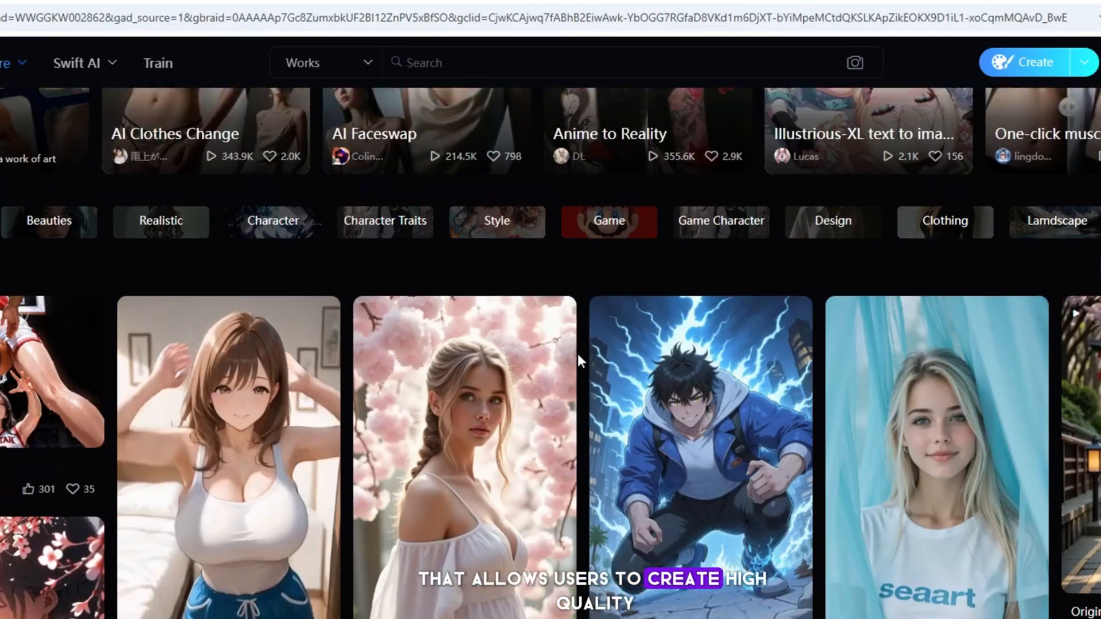
scroll(679, 452, up, 5)
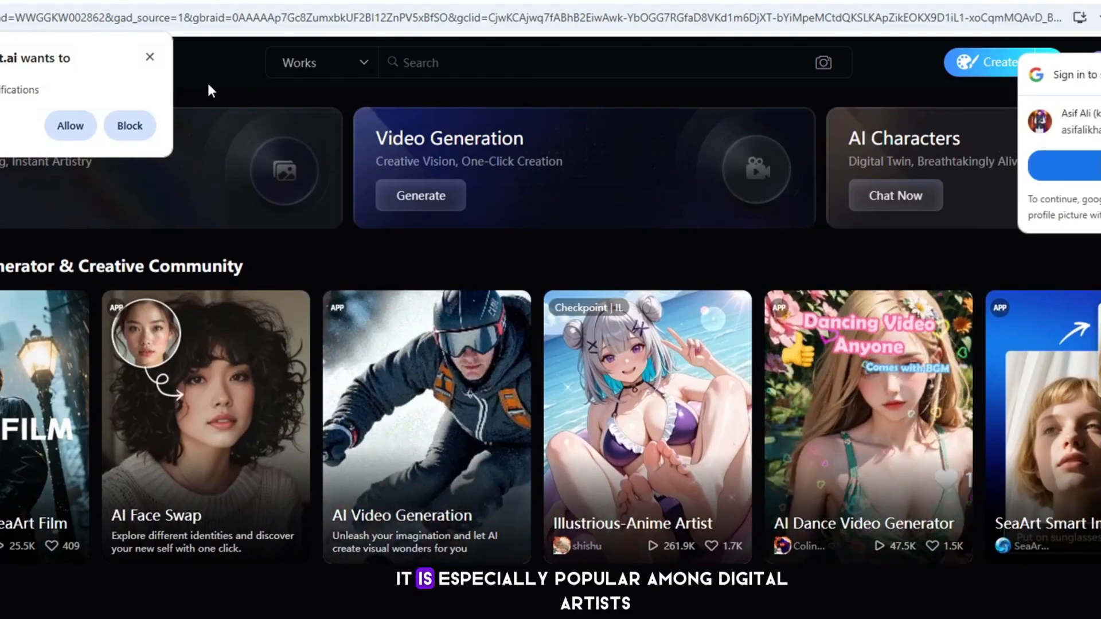
click(149, 57)
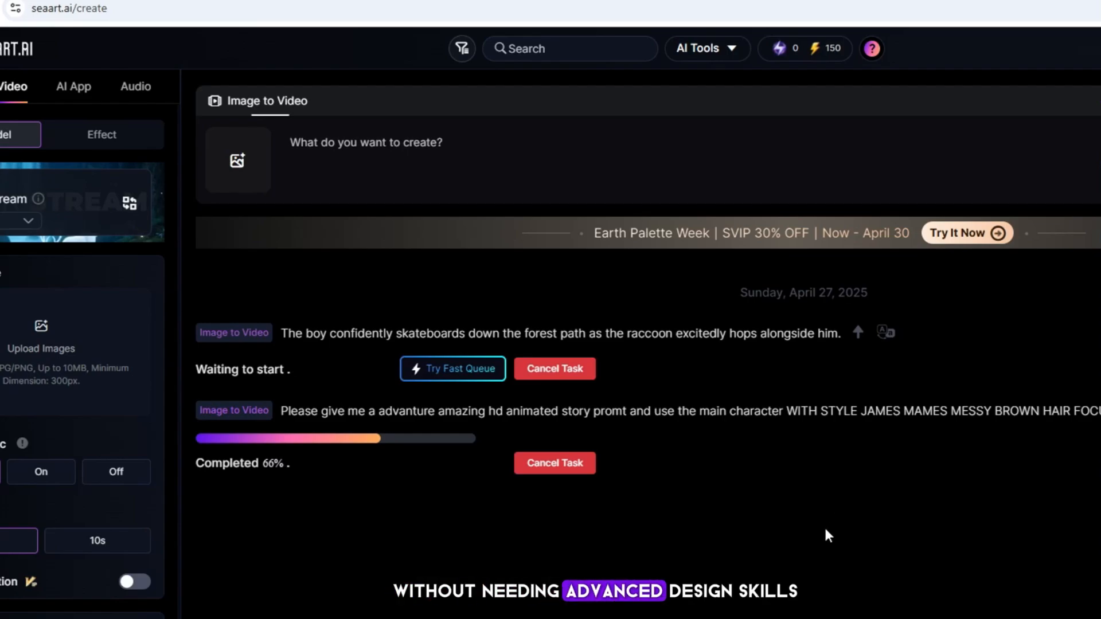
- Upload the "James at the Edge of Whispering Woods" image with the signpost right of the boy to the Image to Video image selection
click(714, 618)
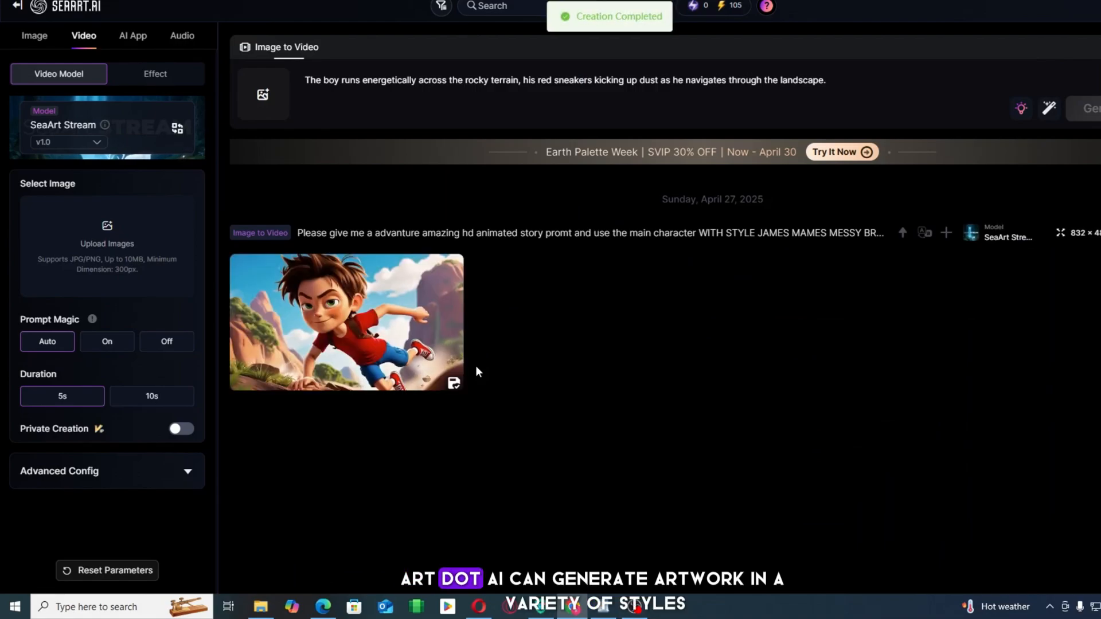
mouse_move(310, 330)
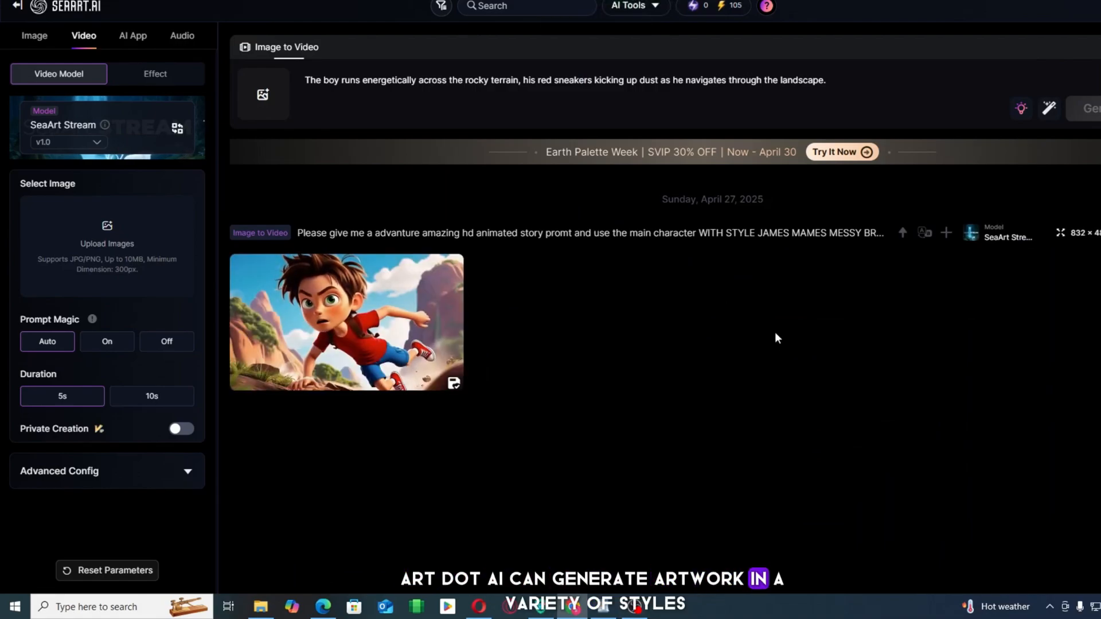
click(245, 101)
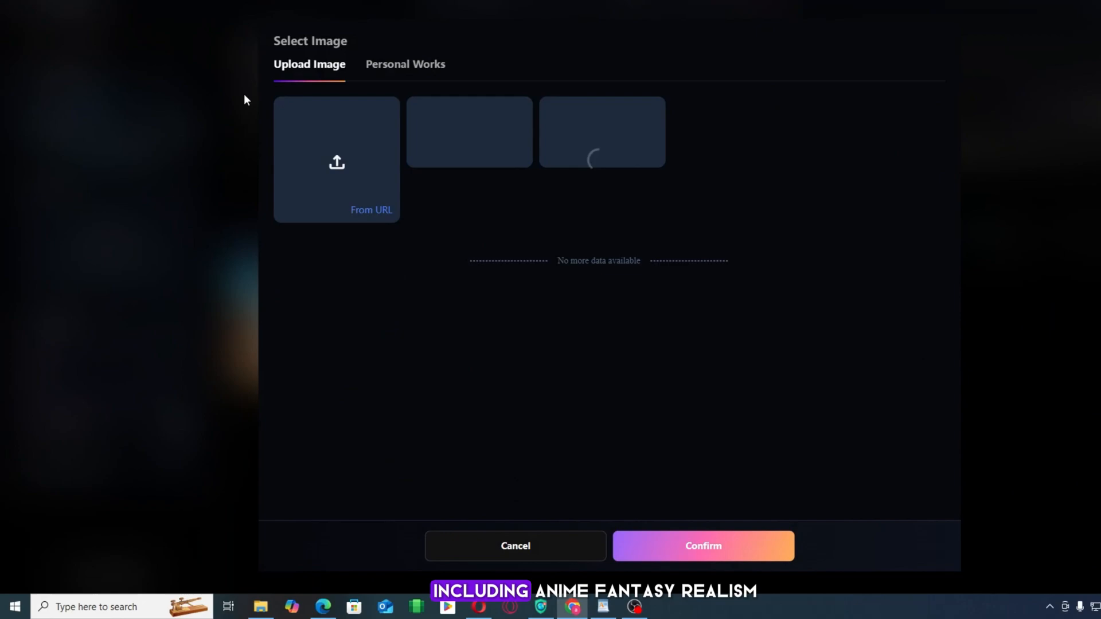
click(328, 168)
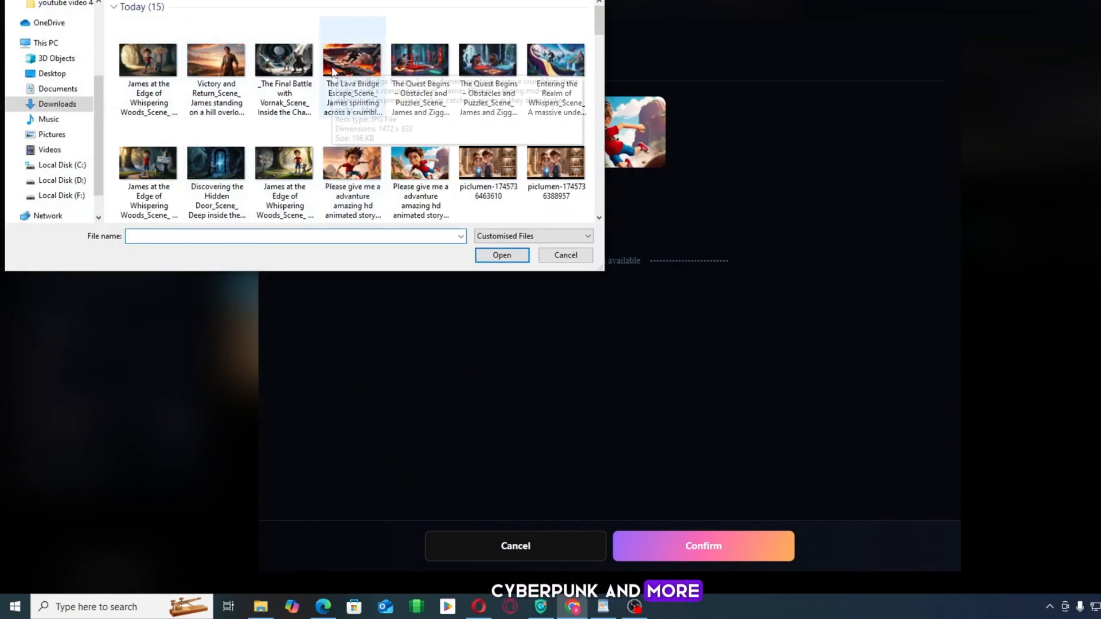
click(147, 172)
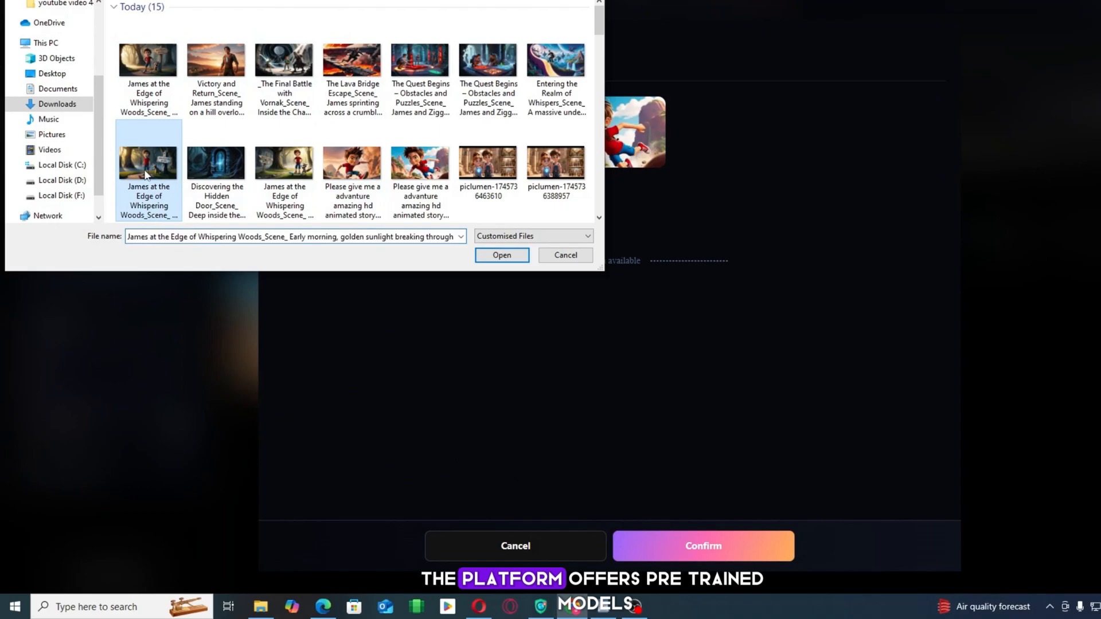
click(501, 255)
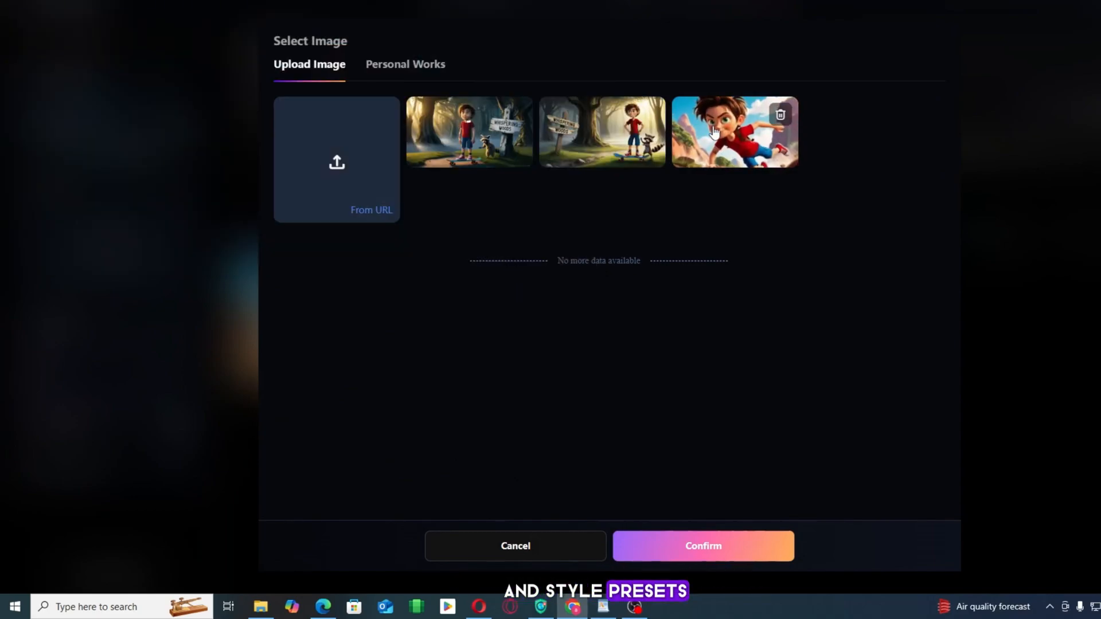
- Delete the running boy image and both Whispering Woods images from the uploaded images in the image selection
click(780, 116)
click(637, 346)
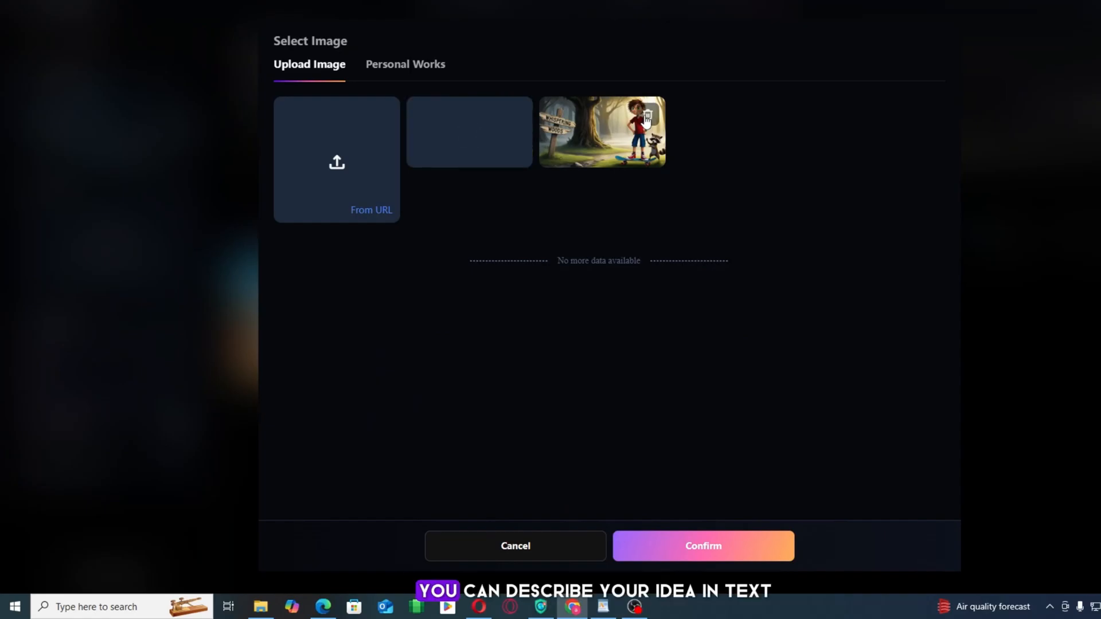
click(647, 116)
click(645, 356)
click(513, 116)
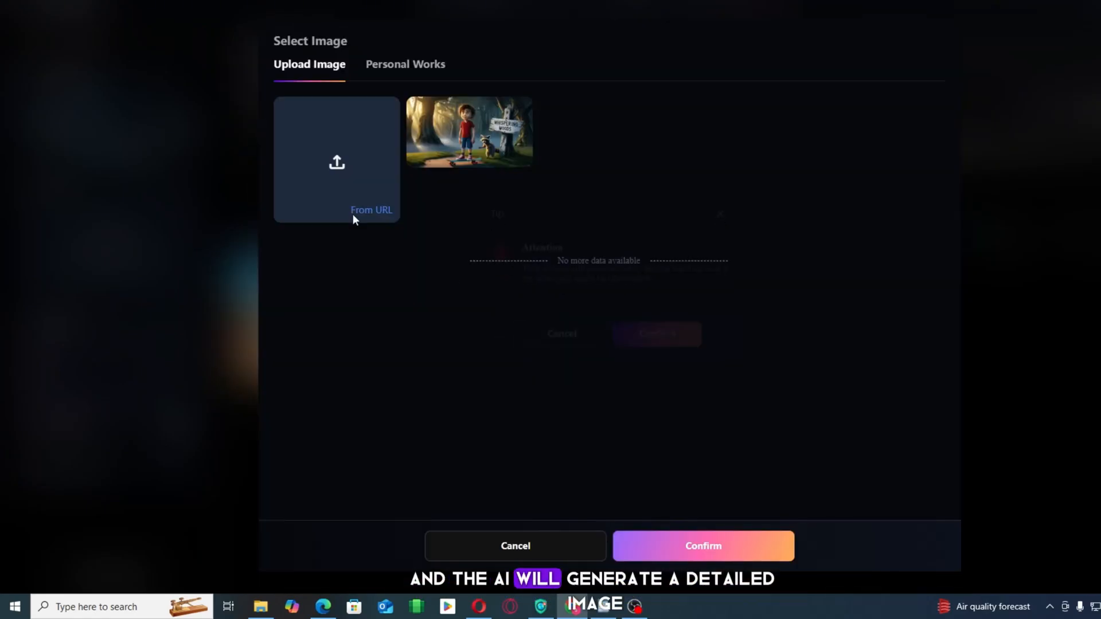
- Upload the "James at the Edge of Whispering Woods" image with the signpost right of the boy again from Downloads
click(325, 152)
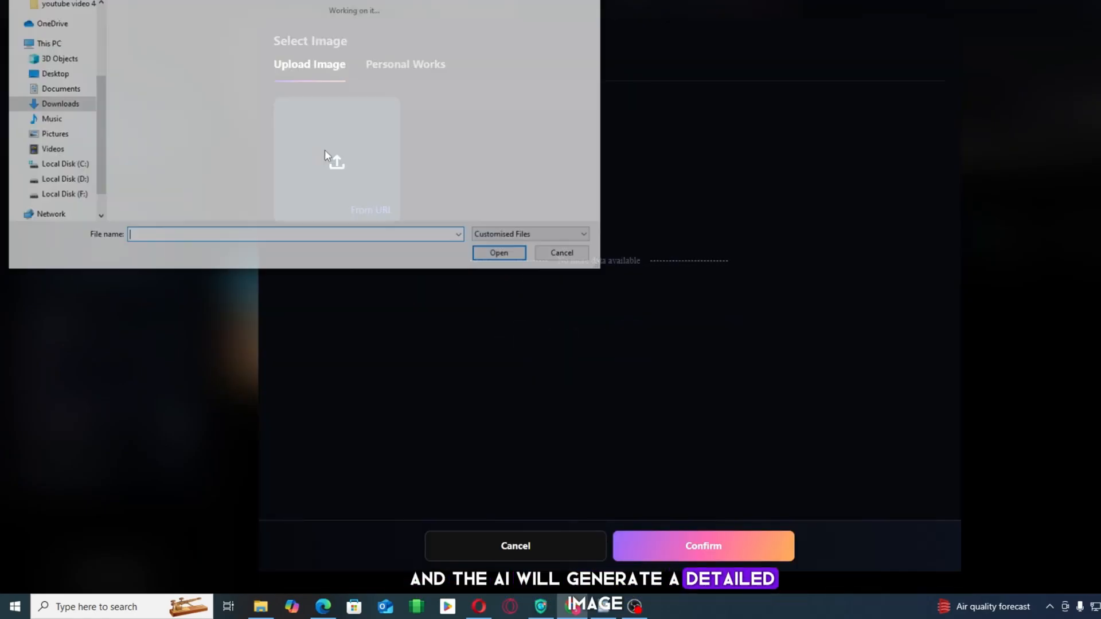
click(145, 166)
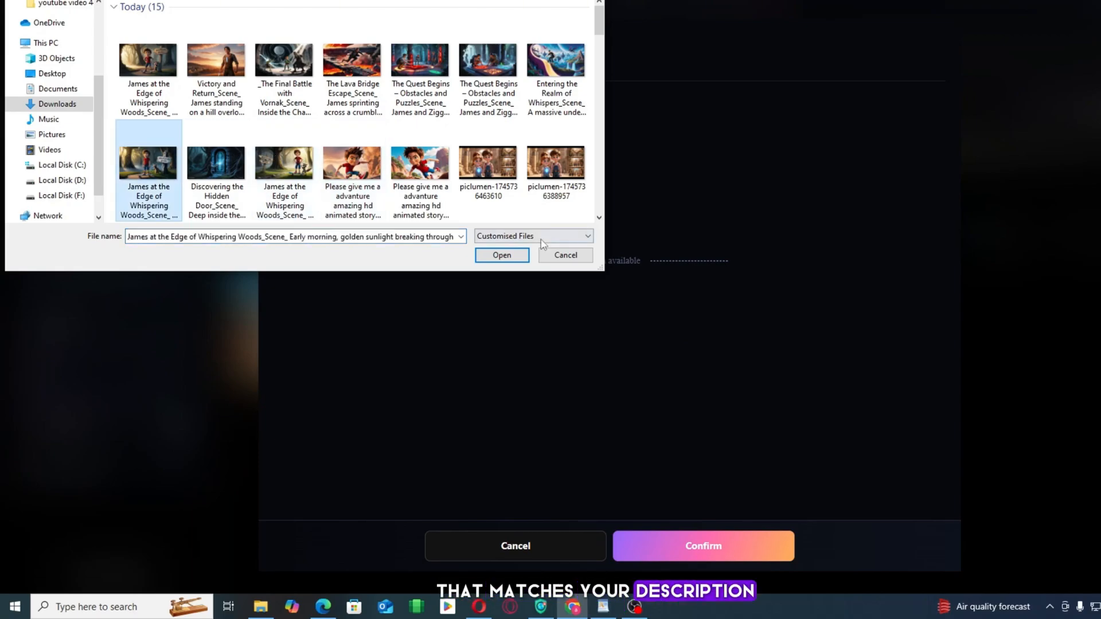
click(509, 254)
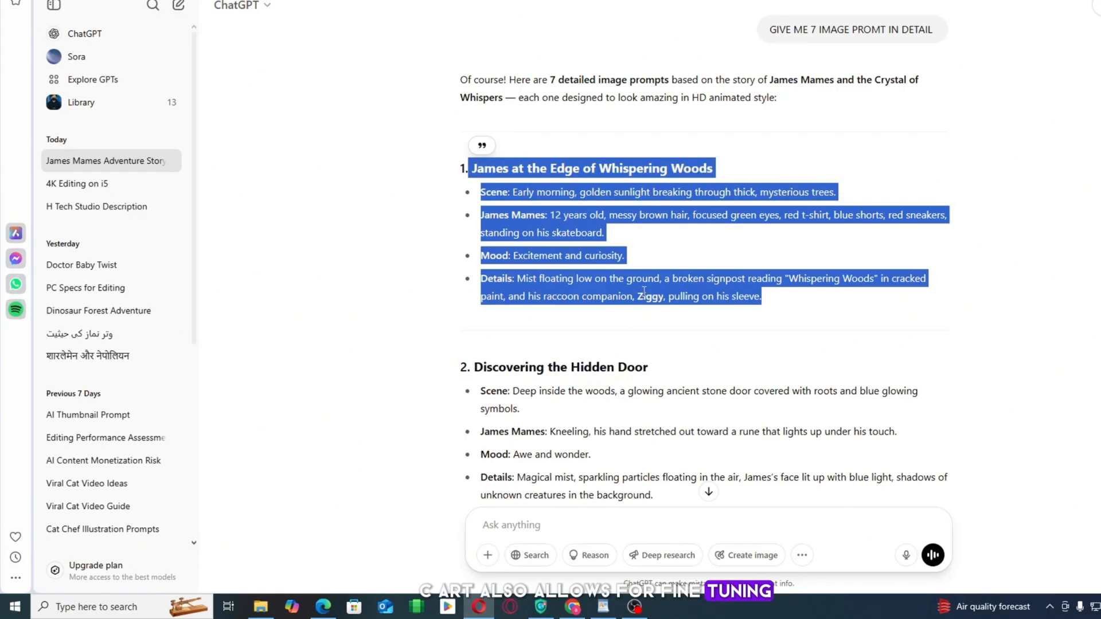
- Copy the highlighted "James at the Edge of Whispering Woods" prompt, including its scene, character, mood and details, from the ChatGPT reply
right_click(644, 290)
click(645, 307)
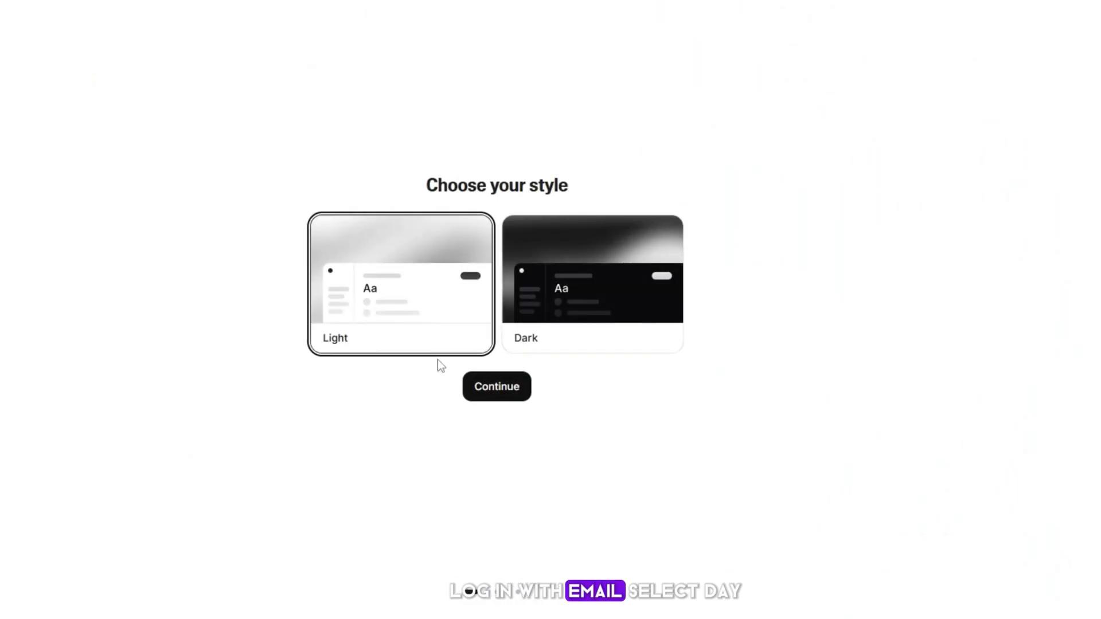
- Answer the ElevenLabs onboarding with the Light style and YouTube as the way the service was discovered
click(497, 386)
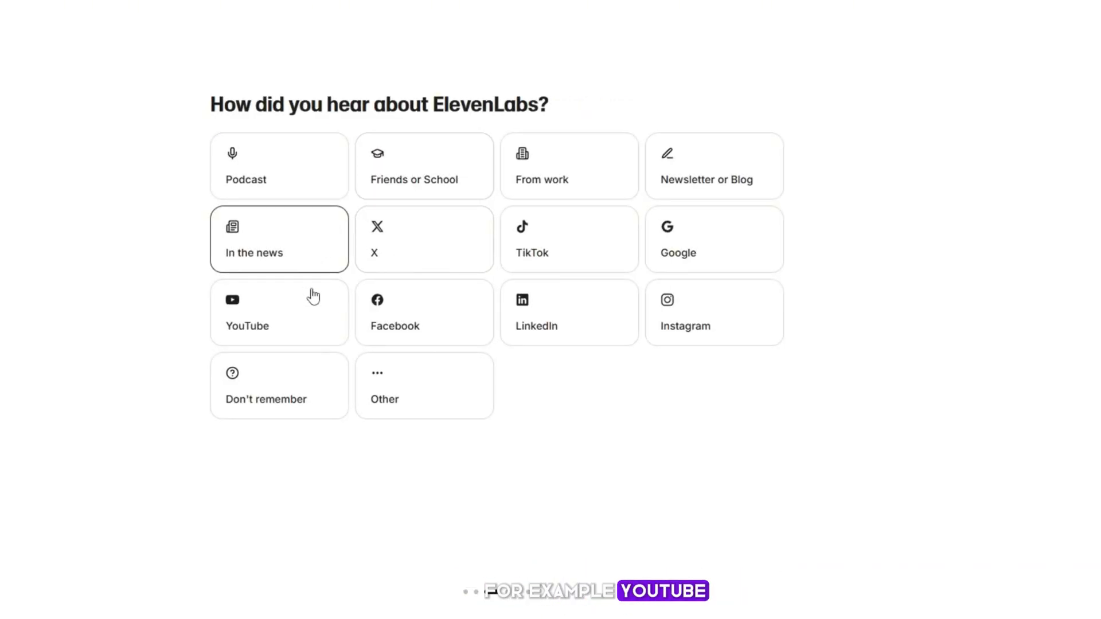
click(311, 312)
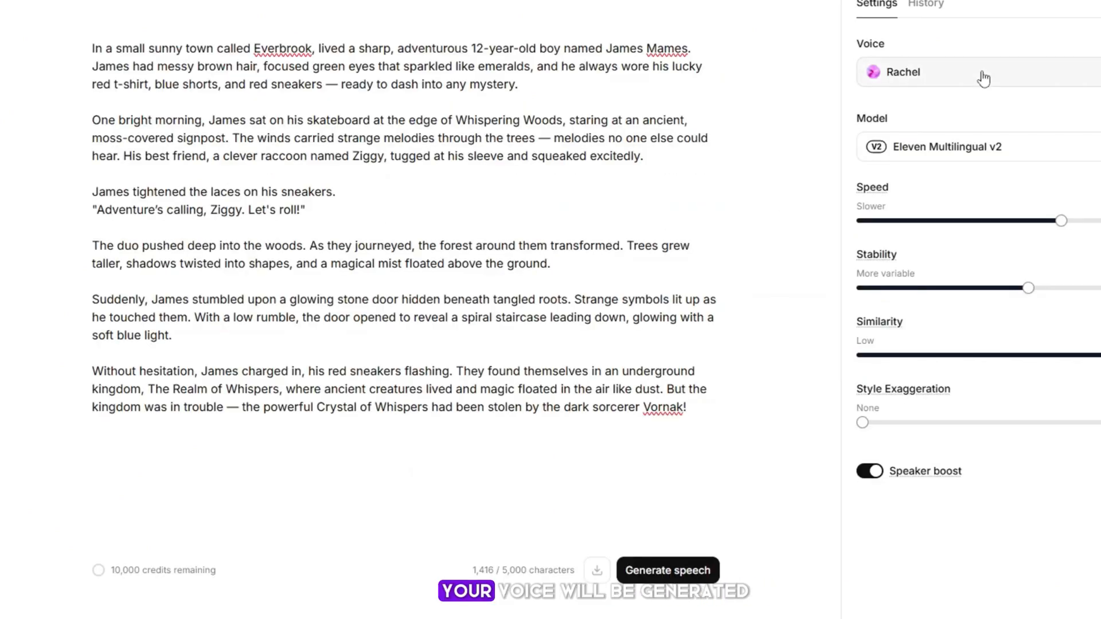
- Choose the default Alice voice for the story narration in place of Rachel
click(980, 75)
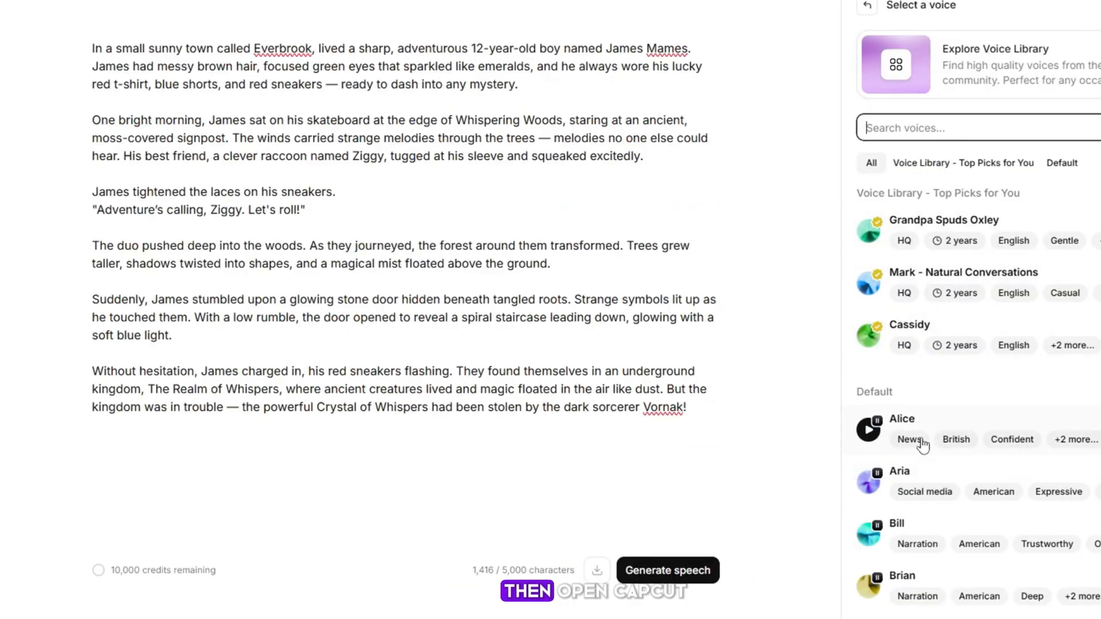
click(892, 441)
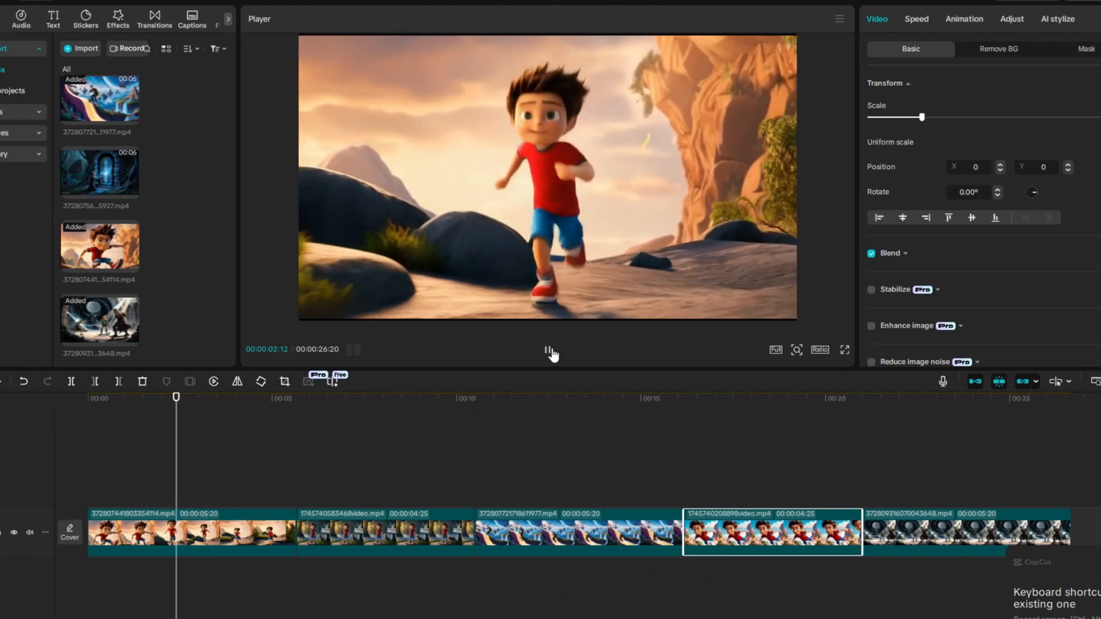
- Preview the assembled clips in CapCut from the Whispering Woods scene into the skateboarding scene, then return the playhead to 00:00:01:00
click(377, 409)
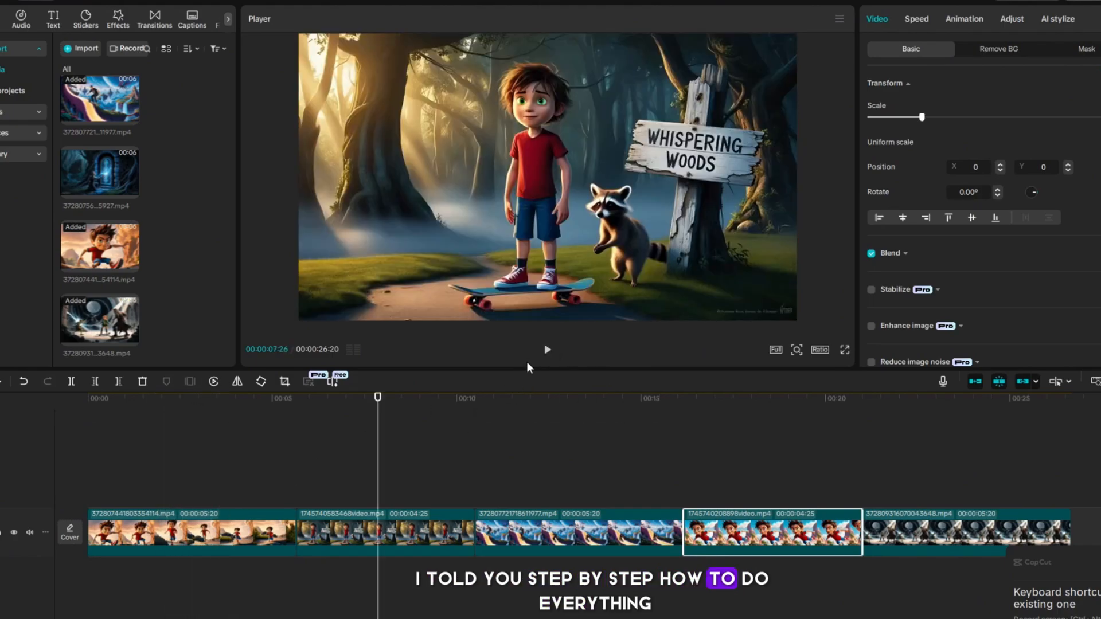
click(547, 350)
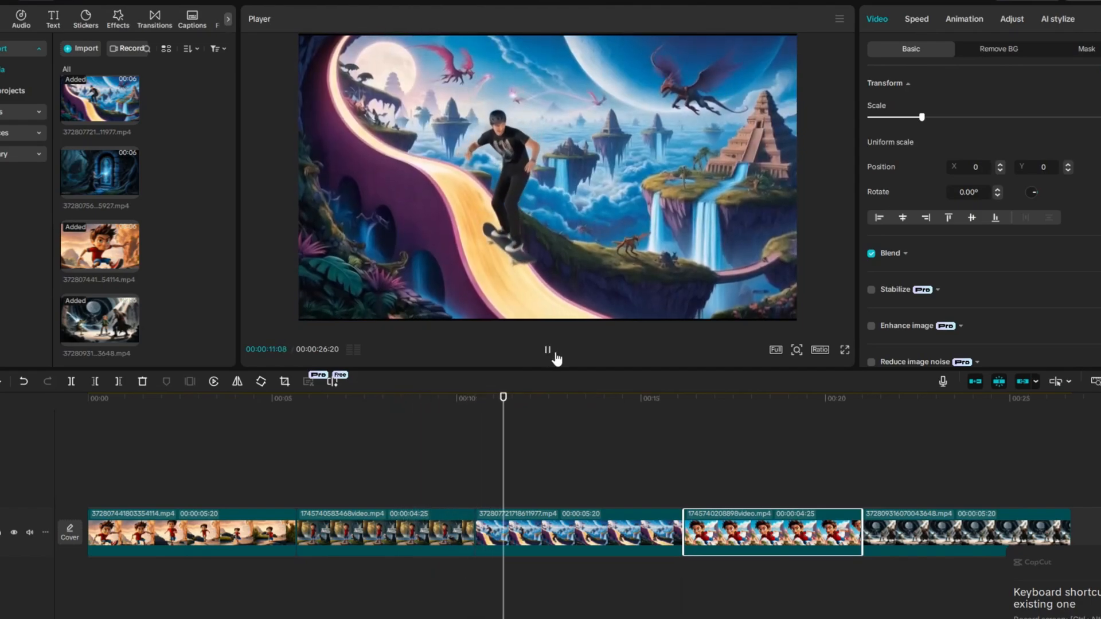
click(554, 353)
click(125, 399)
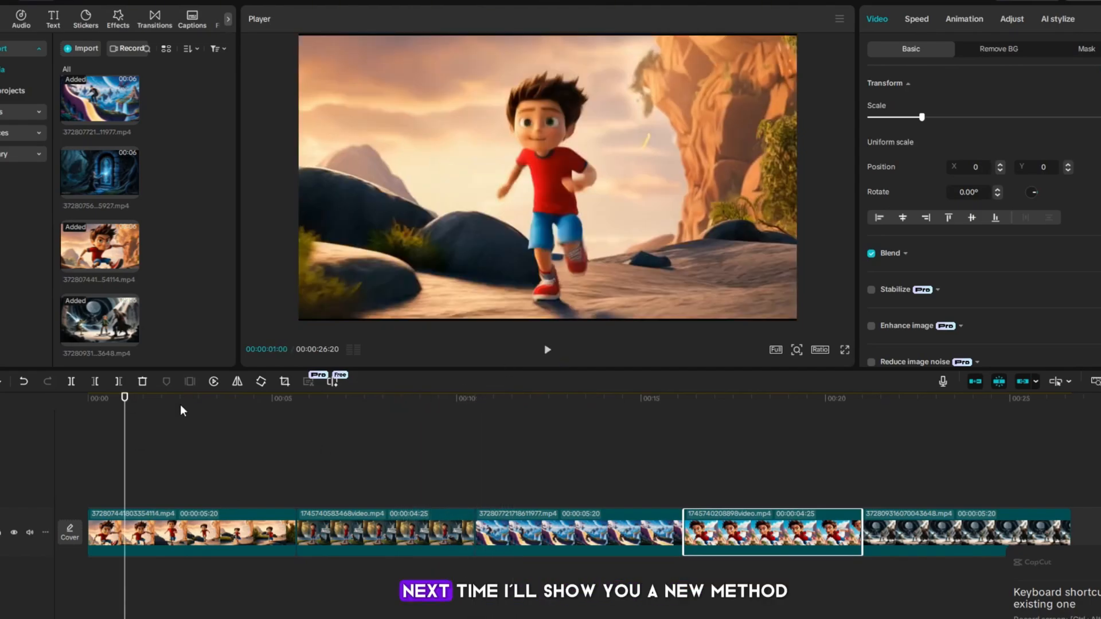